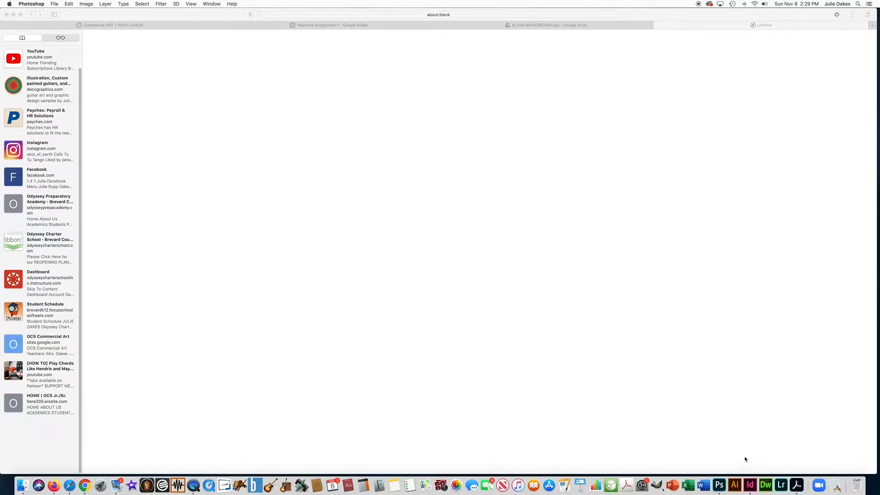
Switch to Photoshop, move its window to the screen's upper-left corner, enlarge it, and activate the Move tool.
click(718, 485)
drag(112, 10, 51, 9)
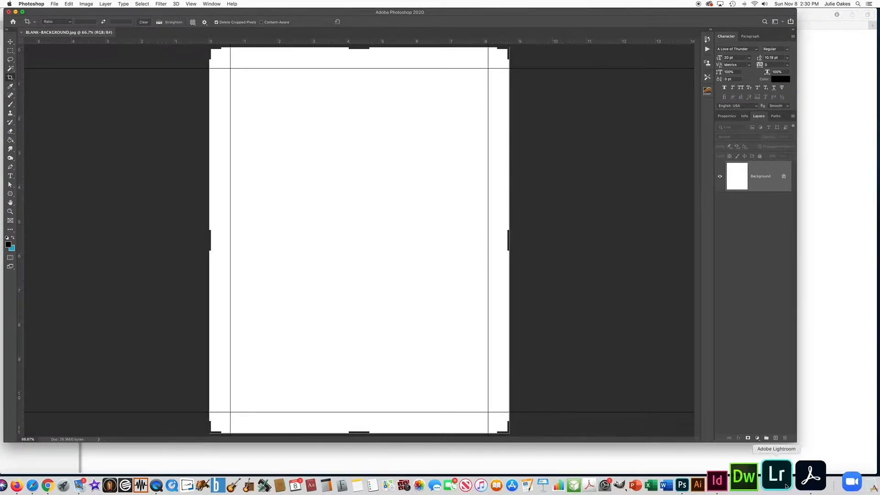
drag(795, 441, 803, 470)
click(13, 42)
Return to Safari, close the blank and BLANK-BACKGROUND.jpg pages, and show slide 14 of Yearbook Assignment 1 without the browser sidebar.
click(834, 292)
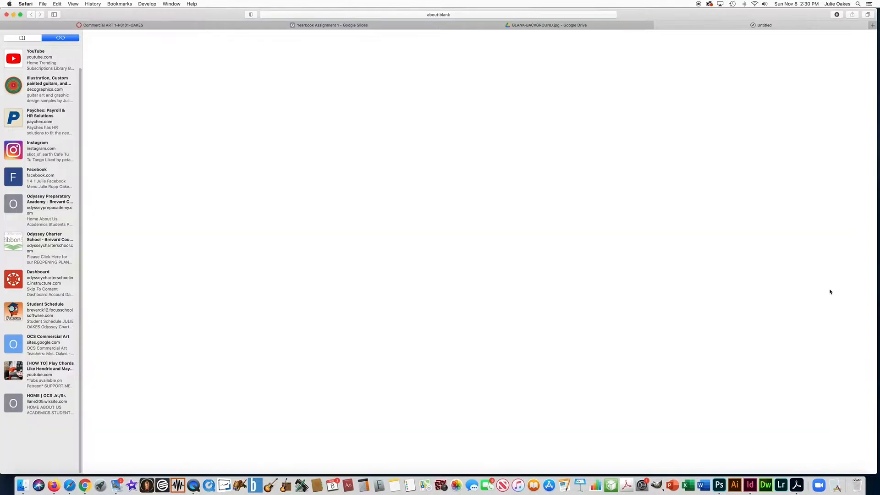
click(658, 26)
click(588, 27)
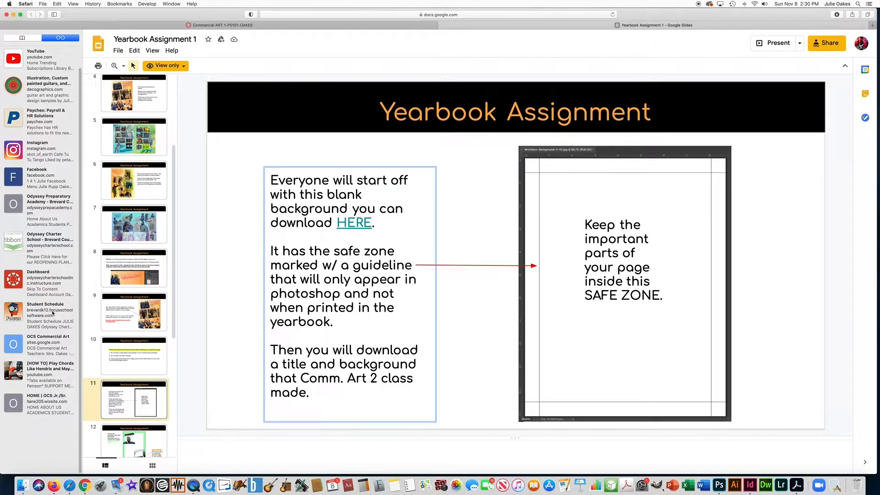
key(super+shift+l)
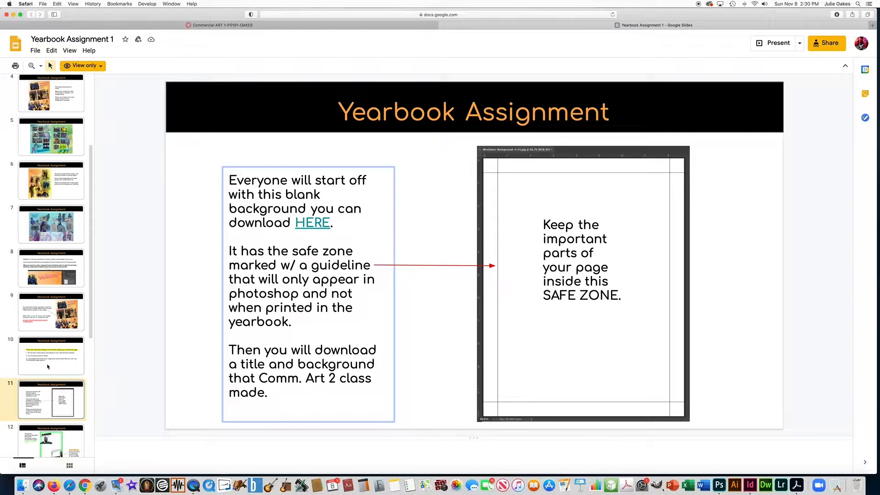
scroll(47, 366, down, 10)
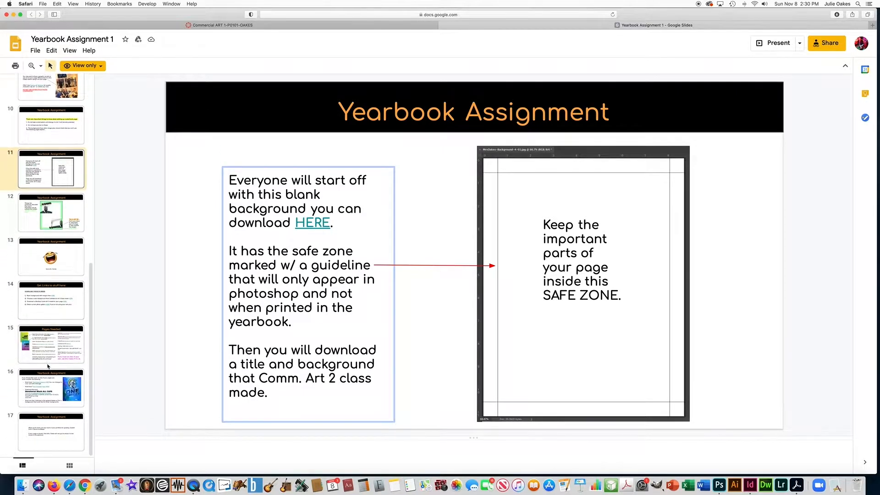
click(55, 302)
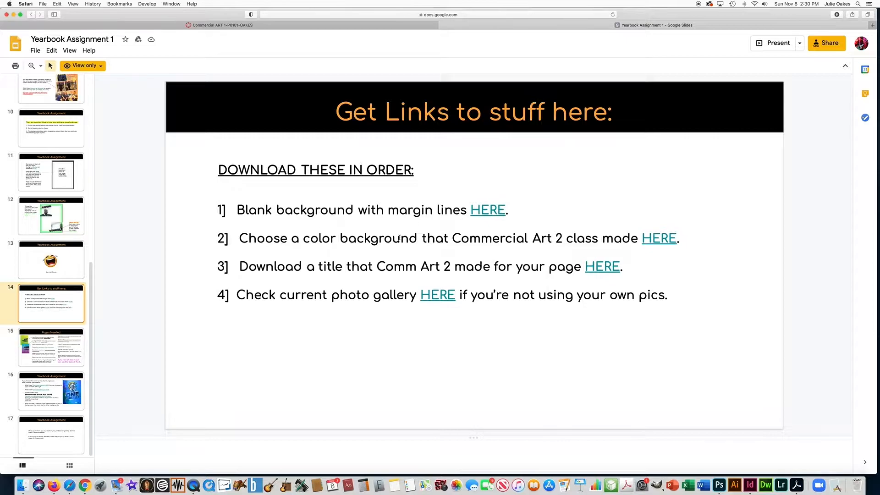
Open the linked folder of color backgrounds and download the first file, the green-to-yellow gradient with square outlines.
click(601, 266)
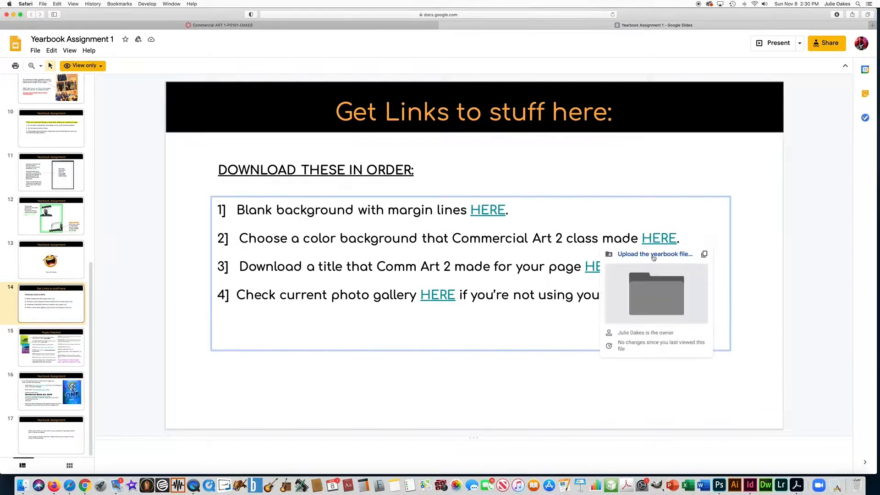
click(654, 253)
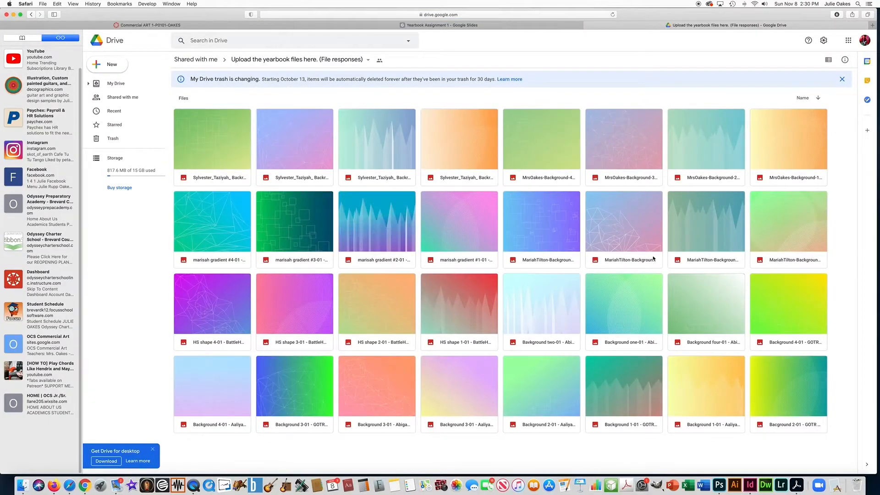
click(222, 150)
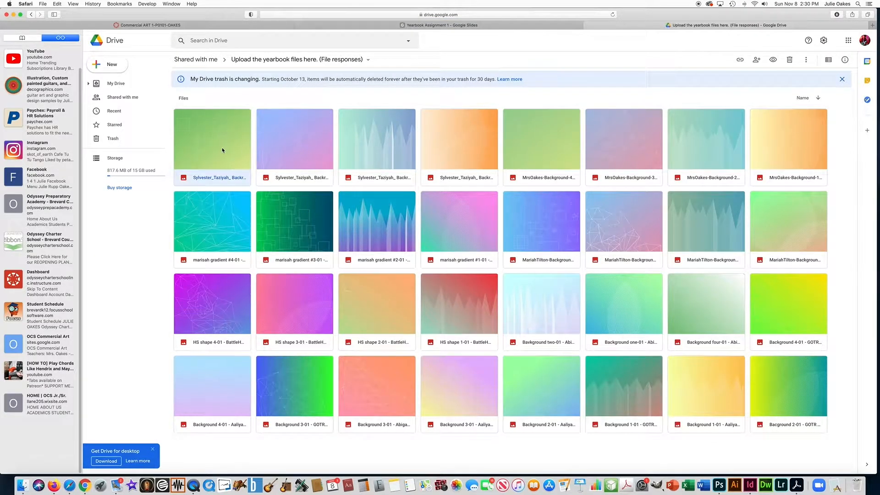
double_click(221, 177)
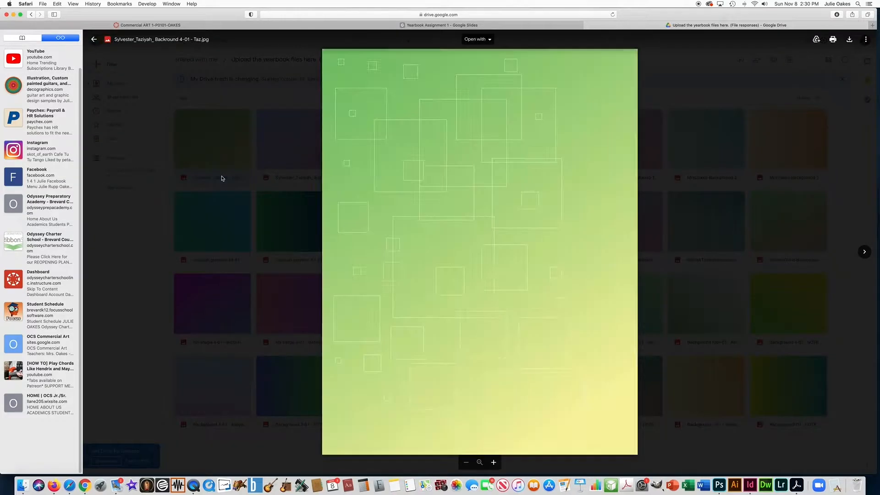
click(849, 40)
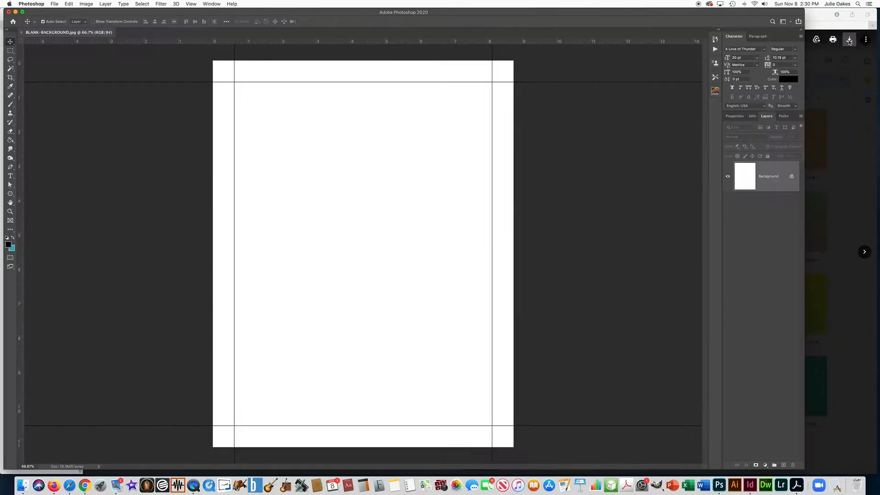
Copy the entire green background image, close its file, and paste it into BLANK-BACKGROUND.jpg.
key(super+a)
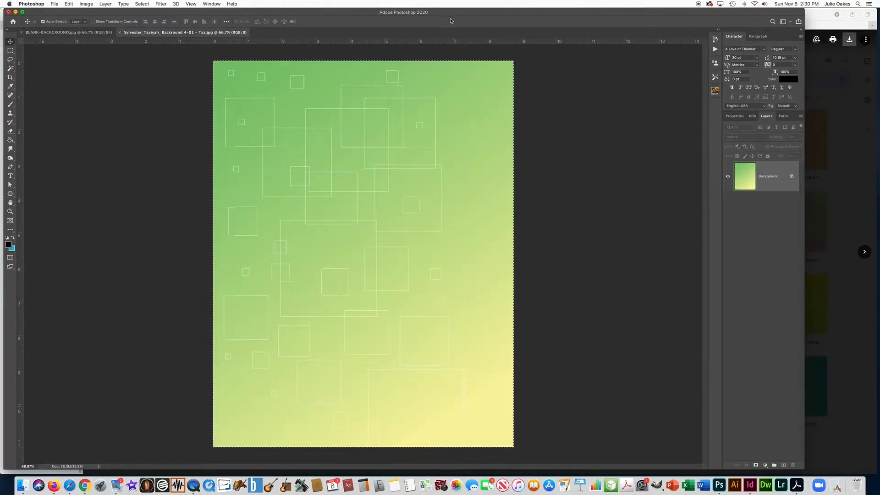
click(69, 4)
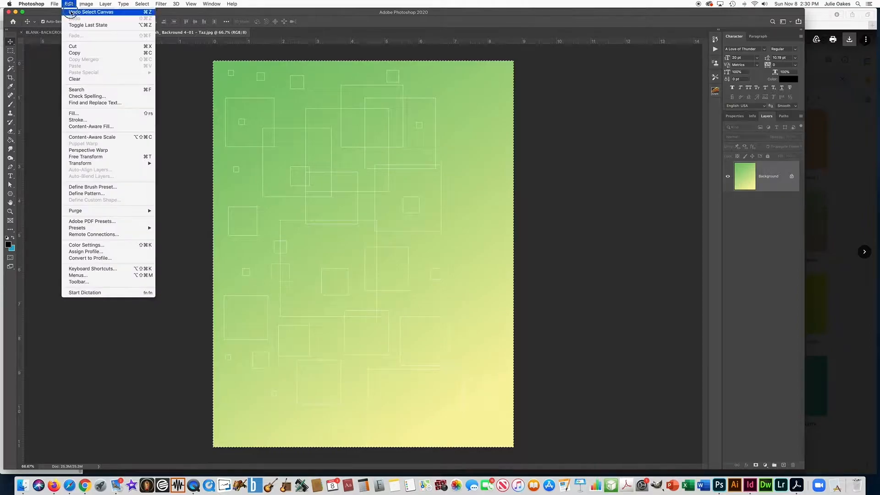
click(79, 53)
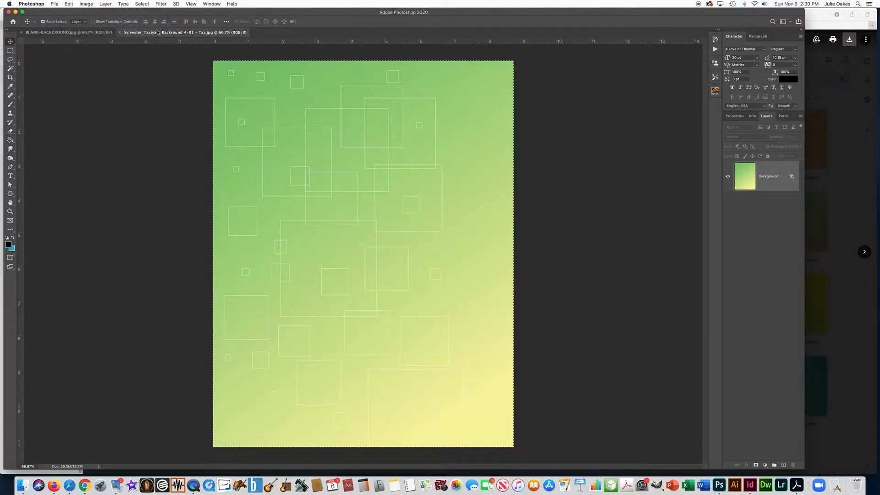
click(117, 33)
key(super+v)
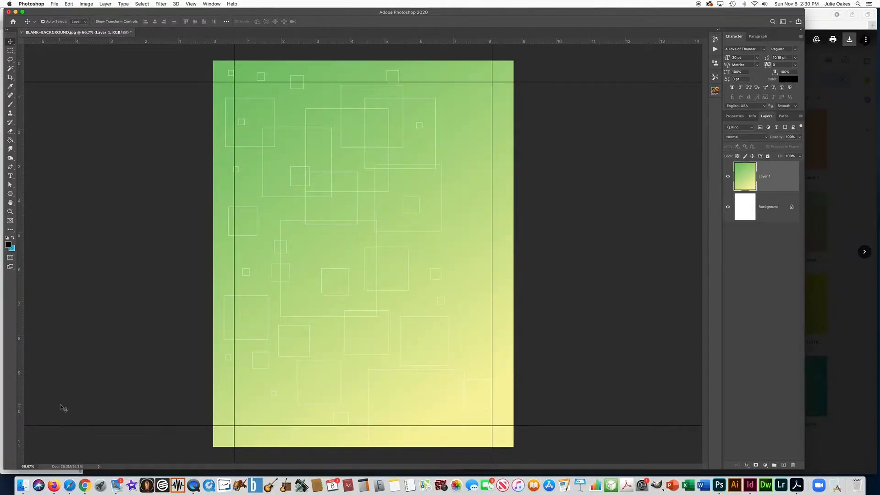
Return to the assignment slides in Safari, open the linked 3D titles folder, and hide the browser sidebar.
click(70, 476)
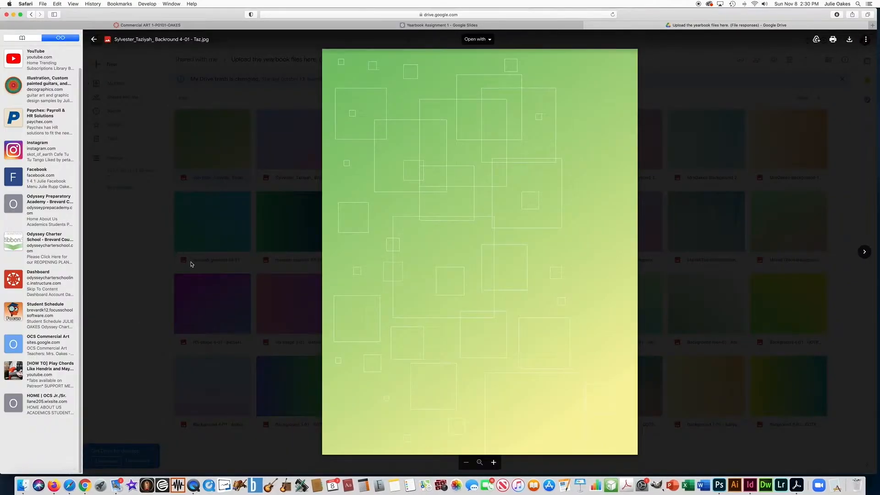
click(587, 24)
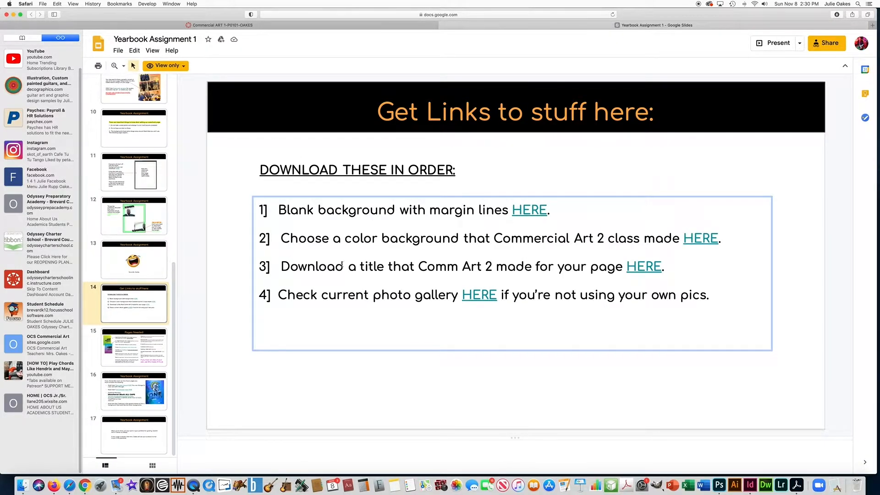
mouse_move(641, 268)
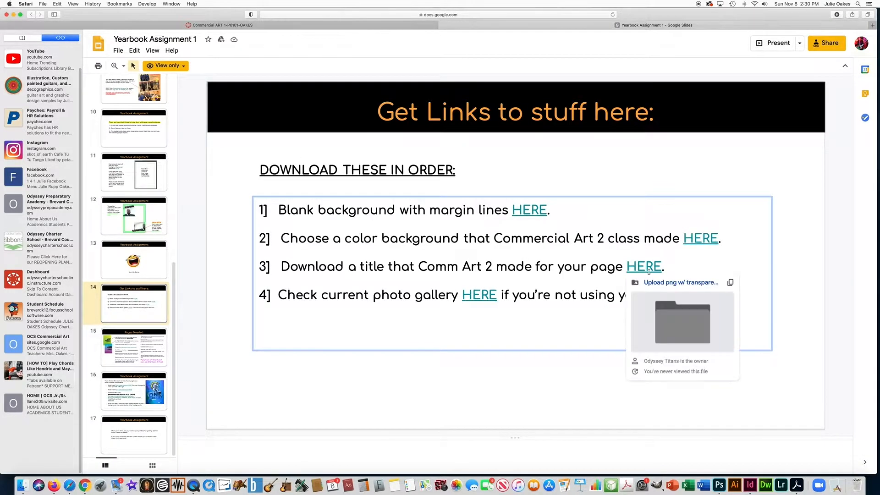
click(658, 284)
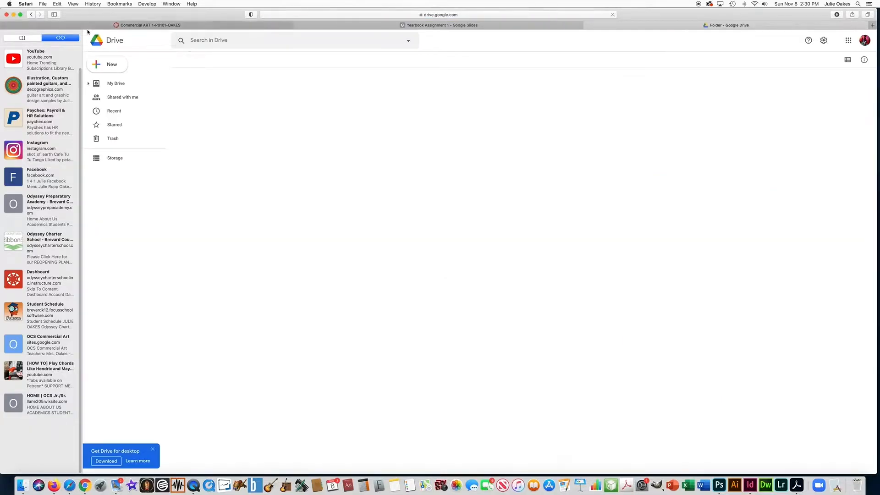
click(28, 32)
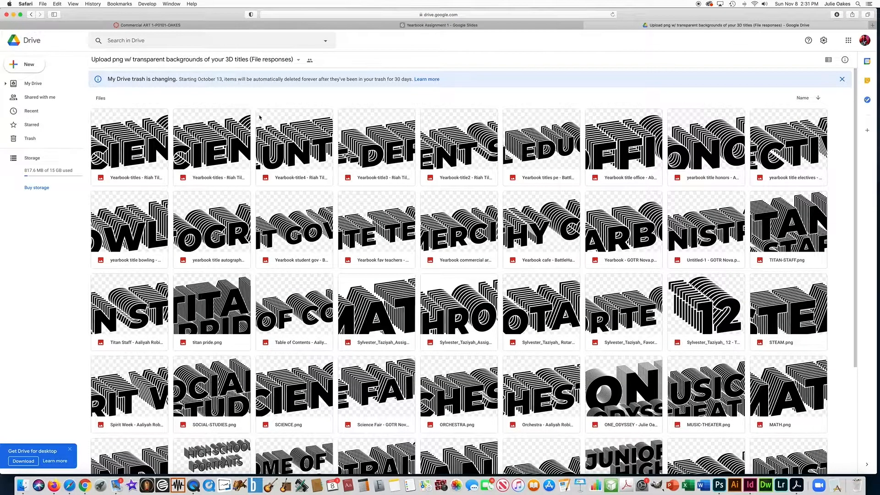
Find SCIENCE.png among the title files, open its preview, and download it.
scroll(263, 266, down, 3)
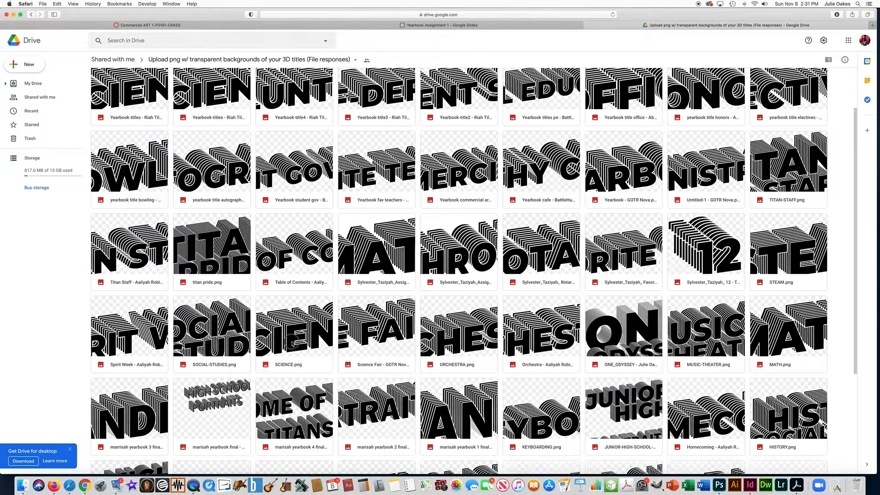
click(292, 344)
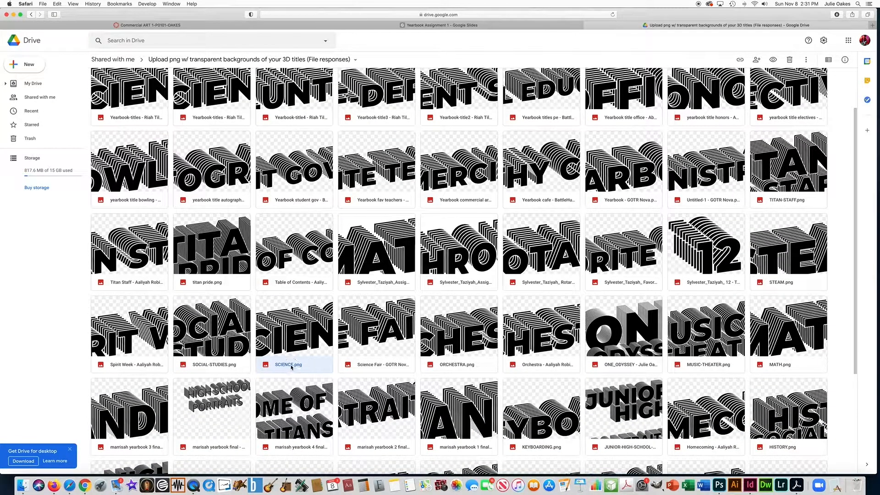
double_click(291, 366)
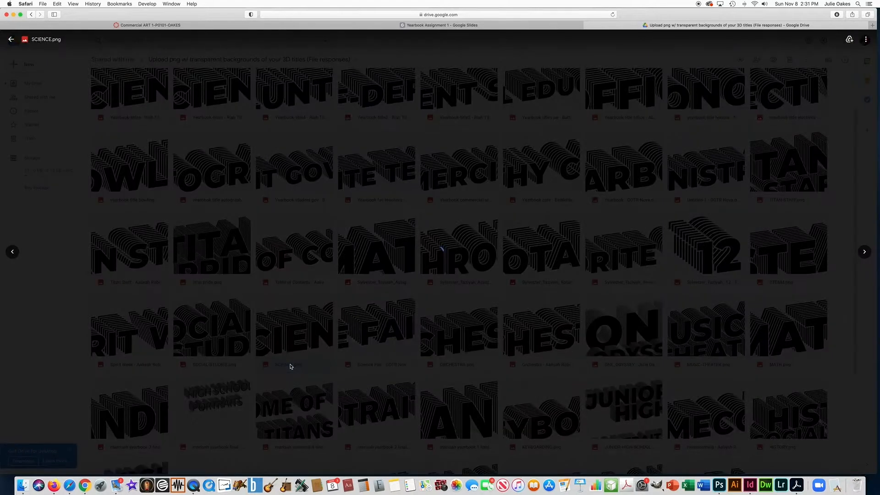
click(849, 40)
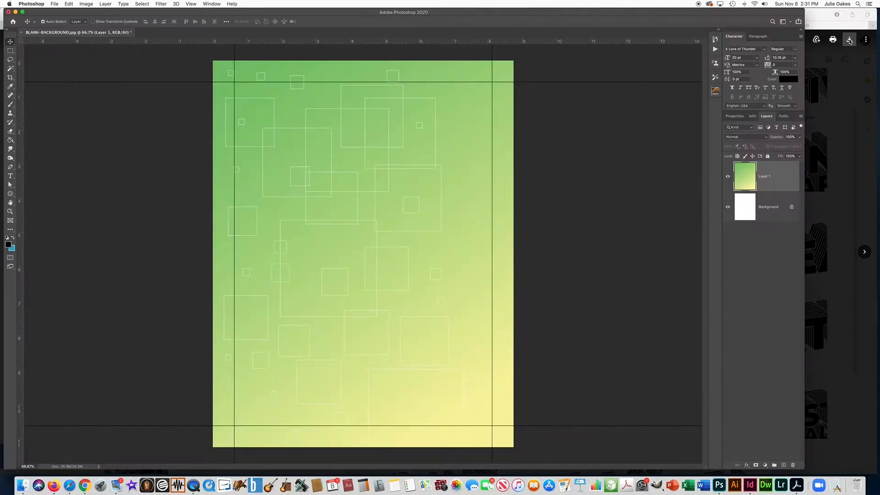
Copy the entire SCIENCE title image, close its file, and paste it onto the yearbook page.
click(69, 4)
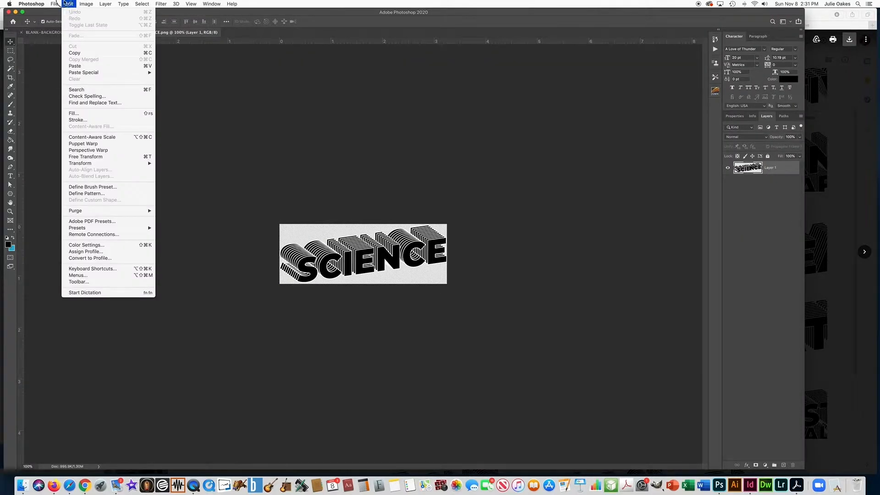
click(65, 3)
key(super+a)
click(66, 4)
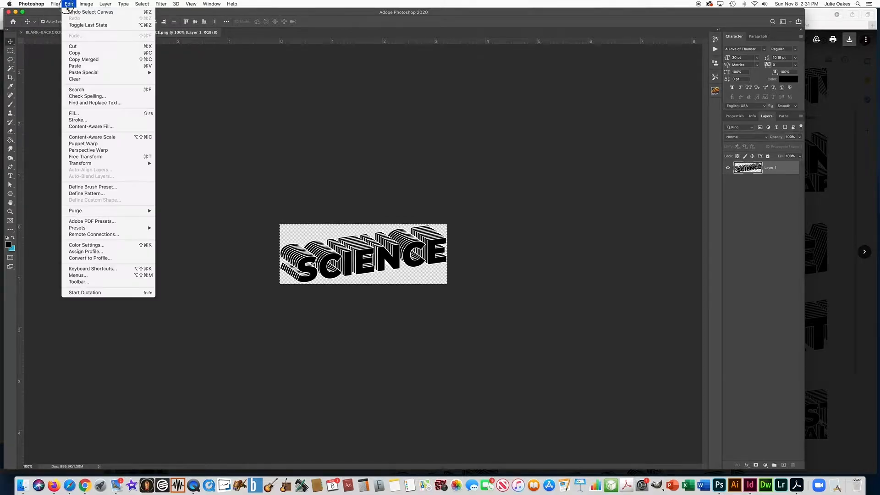
click(78, 54)
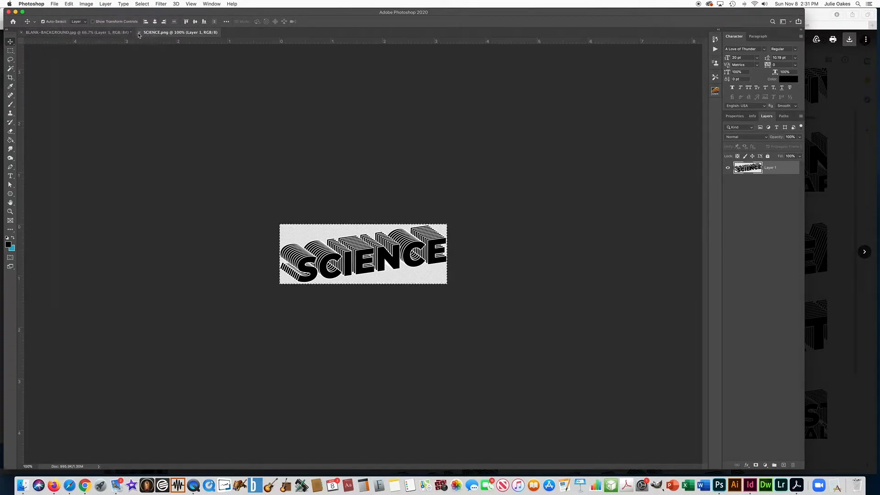
click(136, 33)
key(super+v)
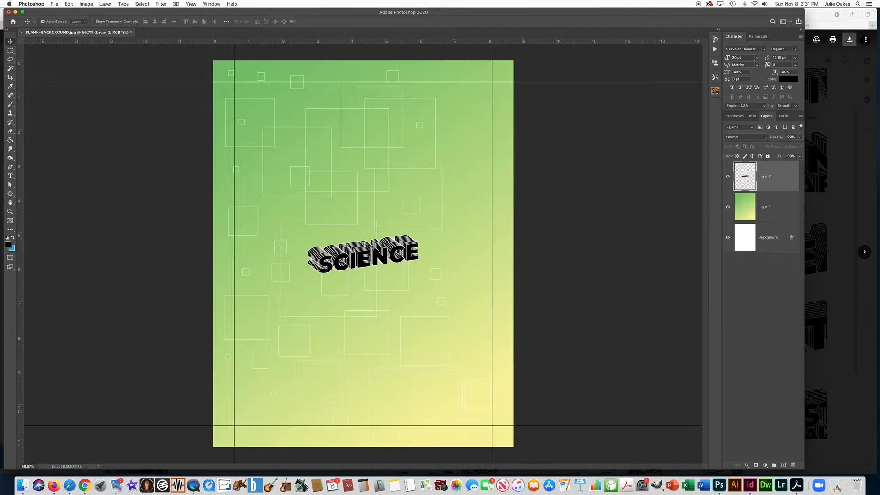
Move the SCIENCE title with Free Transform to the page's upper-left corner, just inside the margin guides.
key(super+t)
drag(377, 263, 299, 106)
key(Return)
Set the SCIENCE title layer's blend mode to Lighten.
super+click(306, 121)
super+click(306, 121)
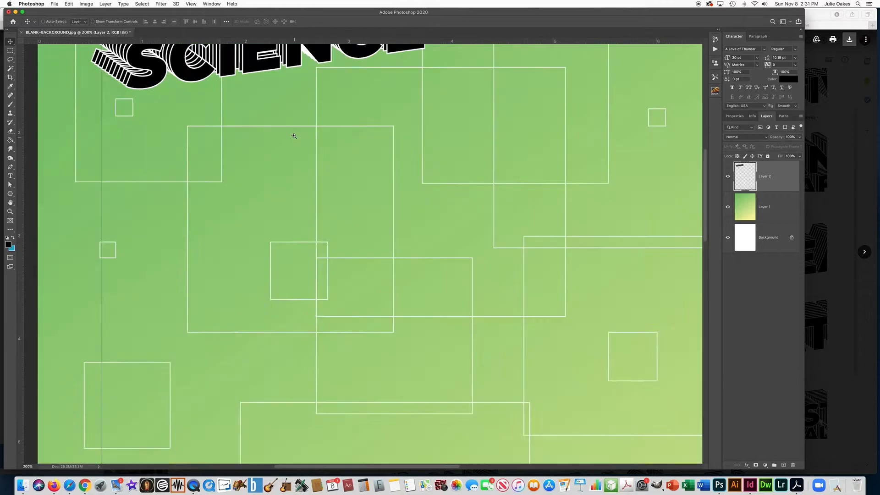
drag(290, 136, 338, 261)
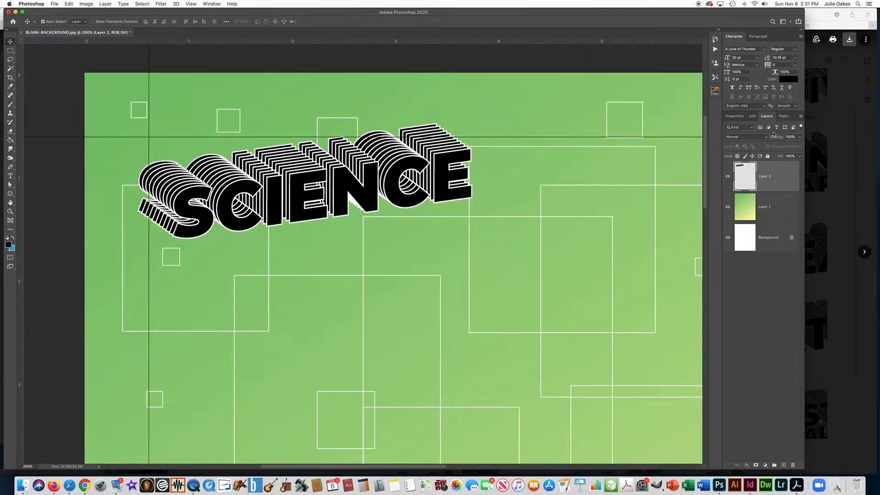
click(745, 136)
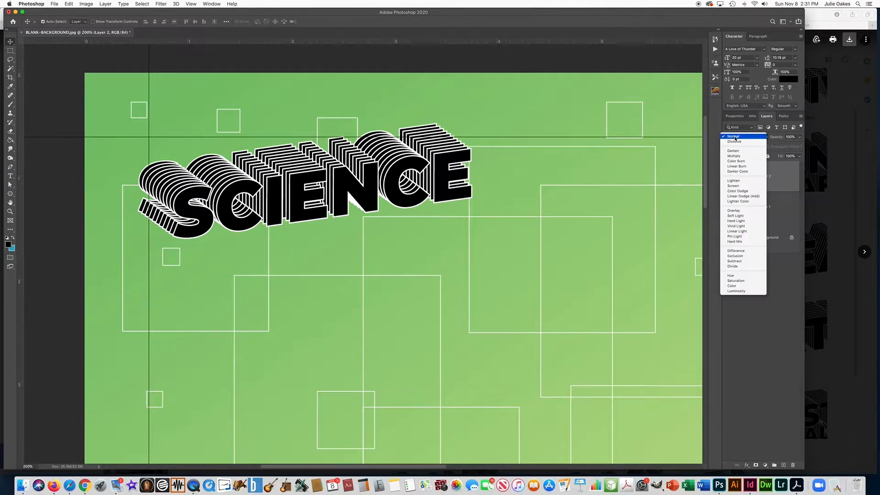
click(736, 182)
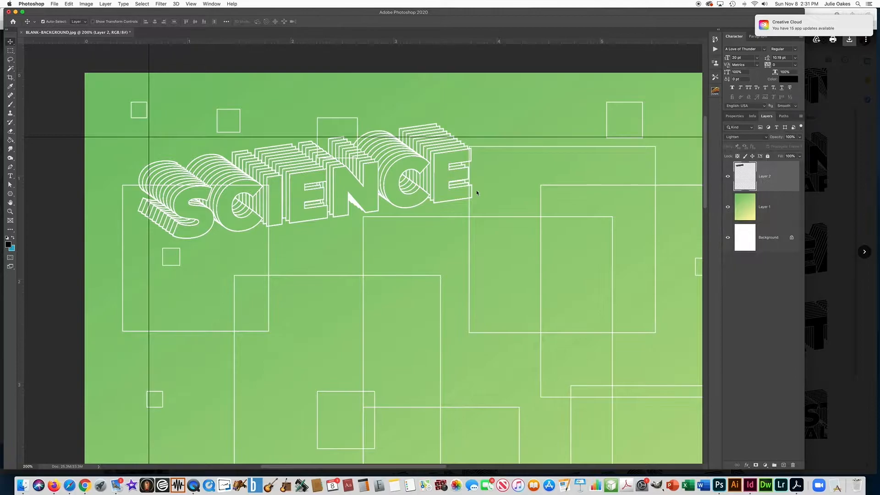
alt+click(370, 215)
alt+click(371, 215)
drag(375, 247, 362, 260)
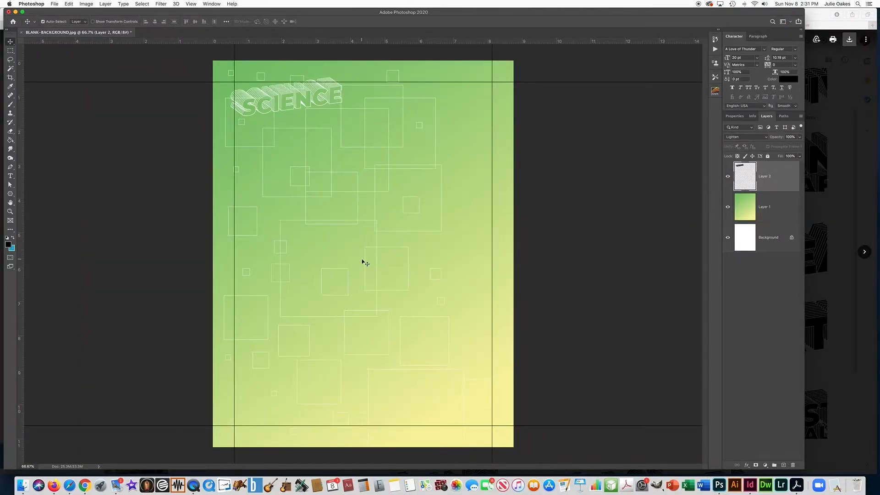
Switch to Safari, close the title files page, and open the current photo gallery linked in the Yearbook Assignment 1 slides.
click(69, 485)
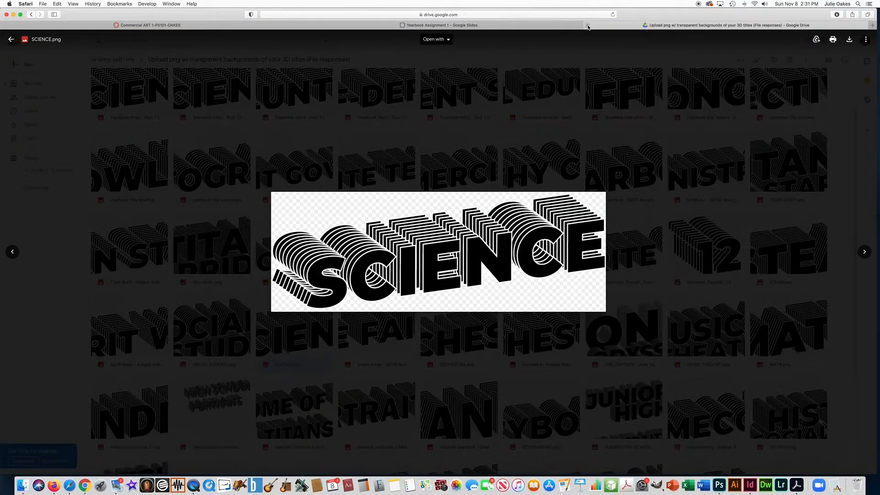
click(588, 27)
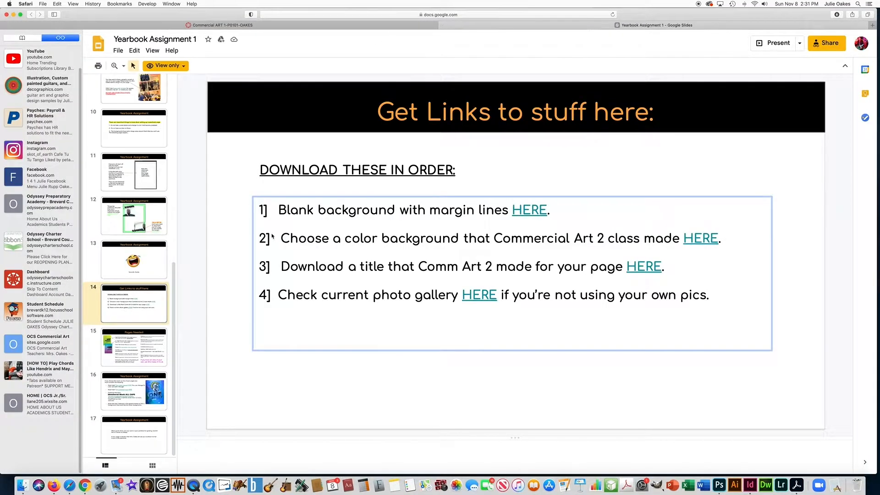
mouse_move(476, 295)
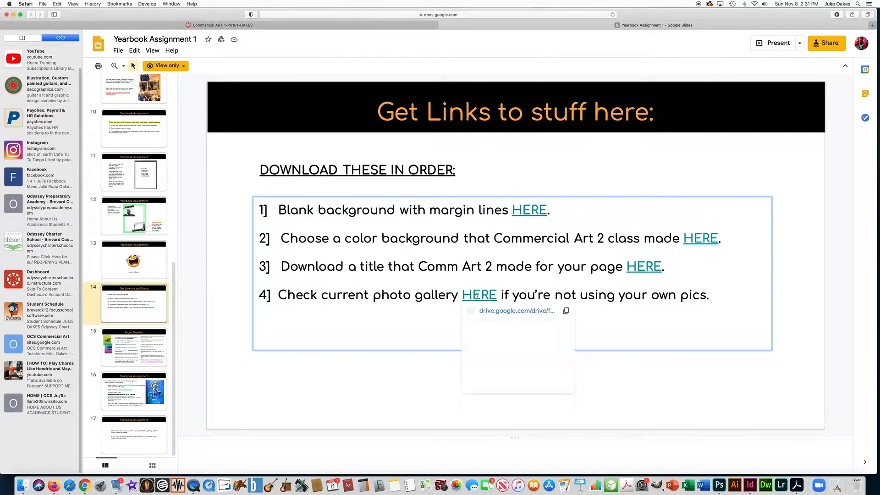
click(497, 309)
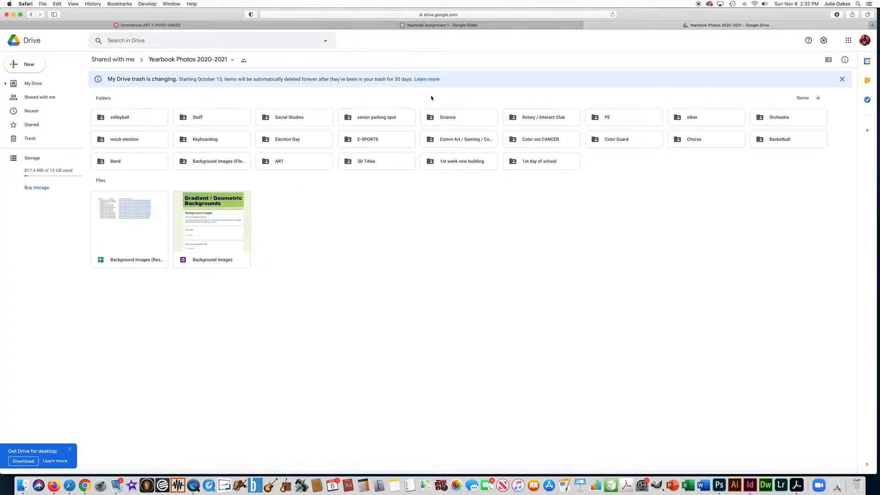
Open the Science in class folder inside Science and download the close-up photo of the dropper experiment.
click(446, 117)
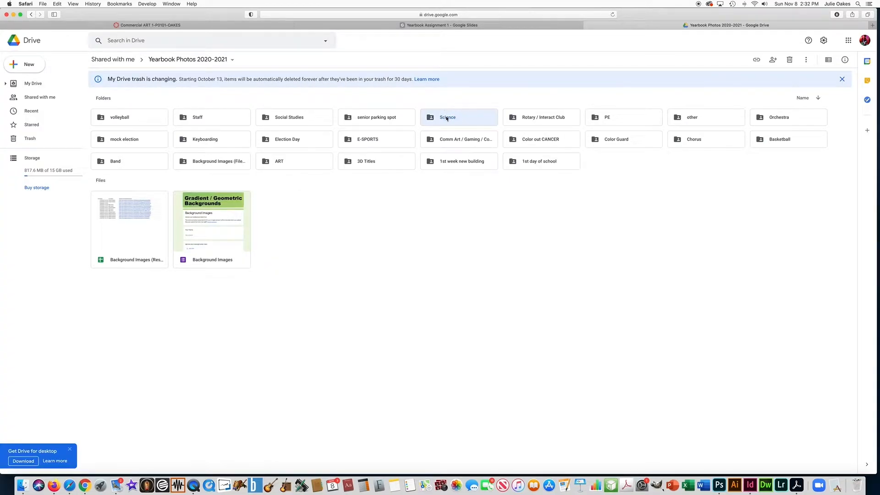
double_click(446, 118)
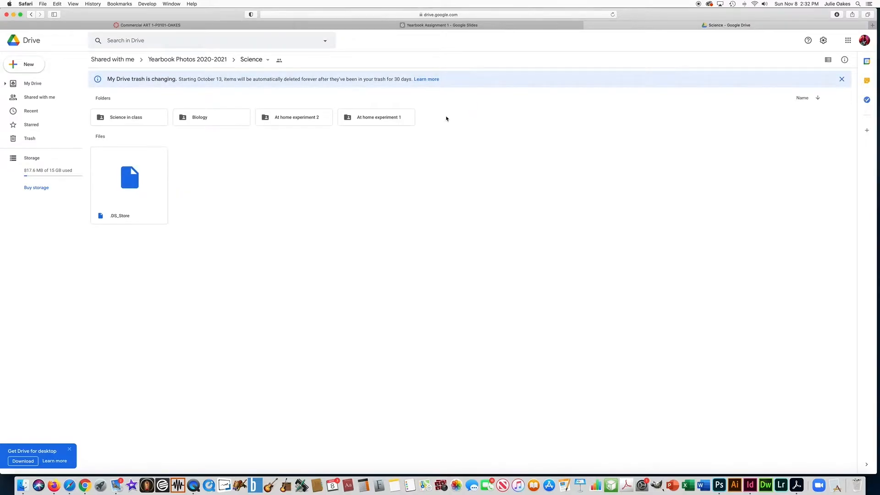
double_click(126, 117)
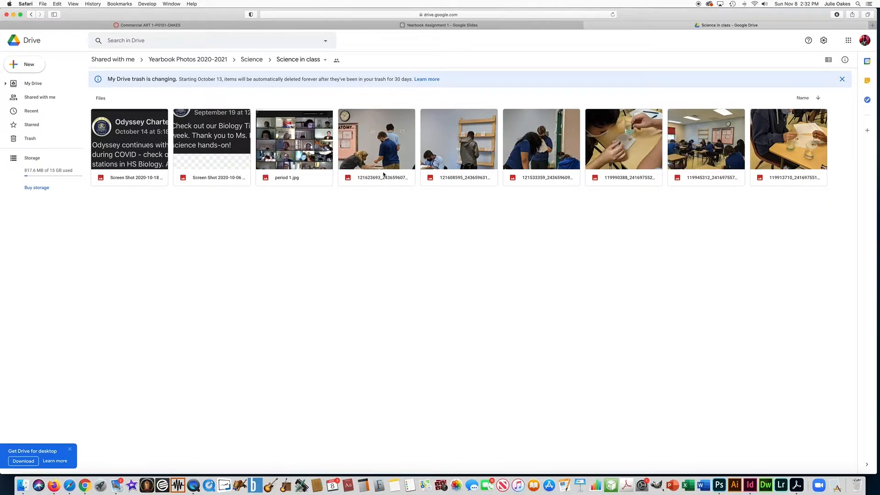
click(626, 177)
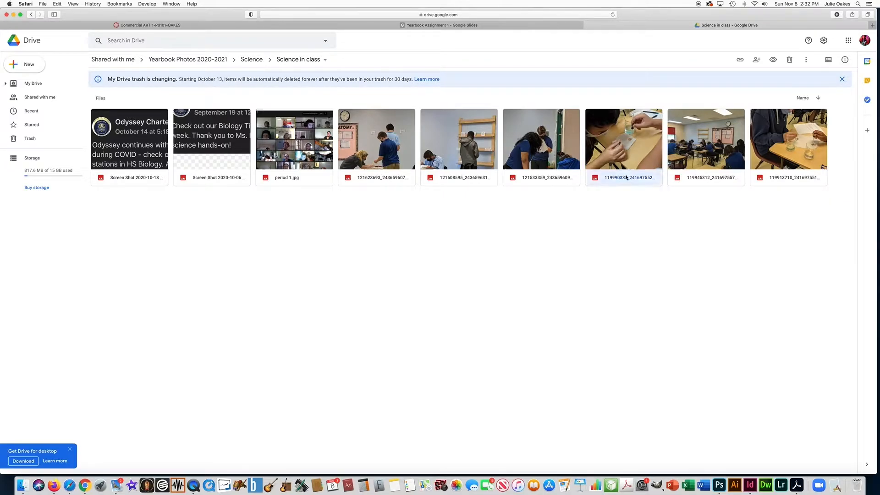
double_click(626, 178)
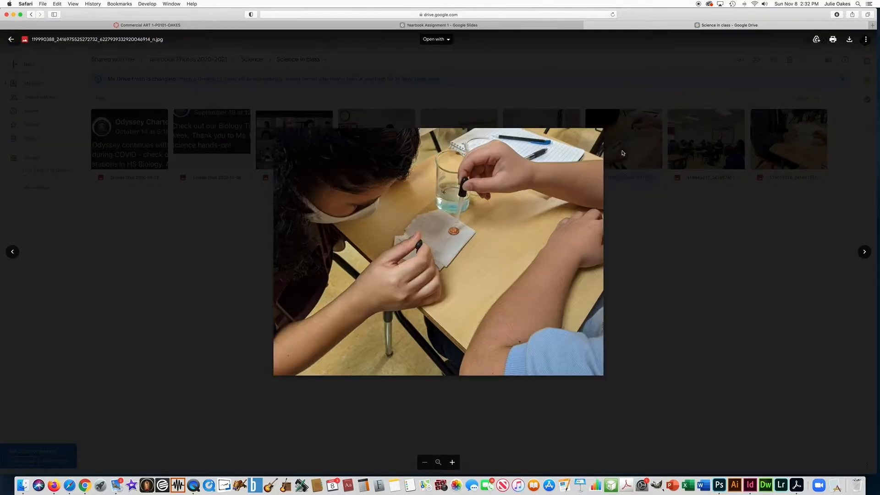
click(849, 39)
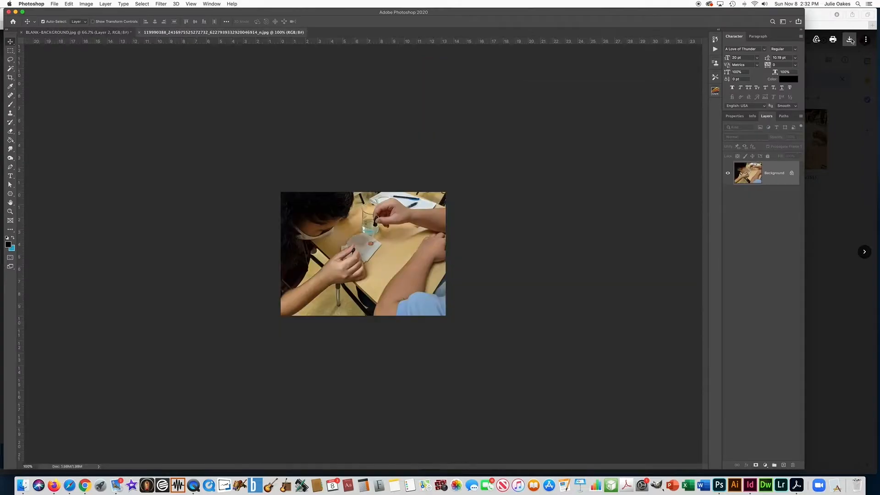
Copy the entire dropper experiment photo, close its file, and paste it onto the yearbook page.
key(super+a)
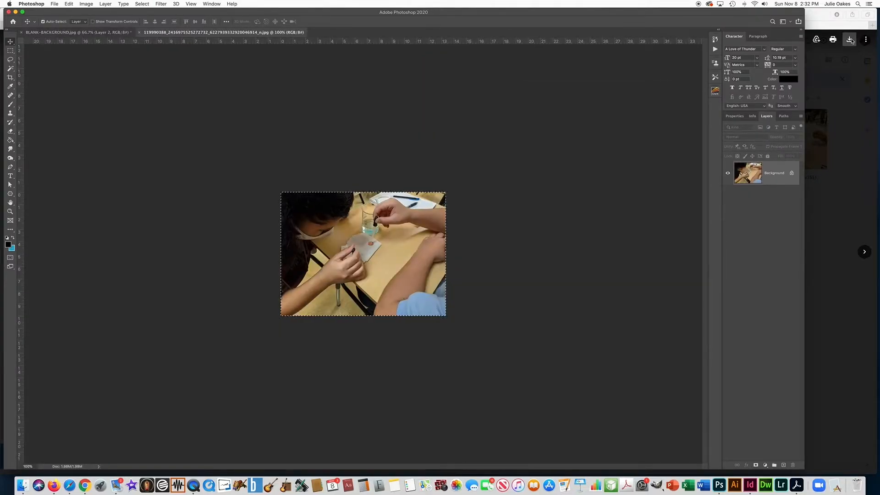
key(super+w)
key(super+v)
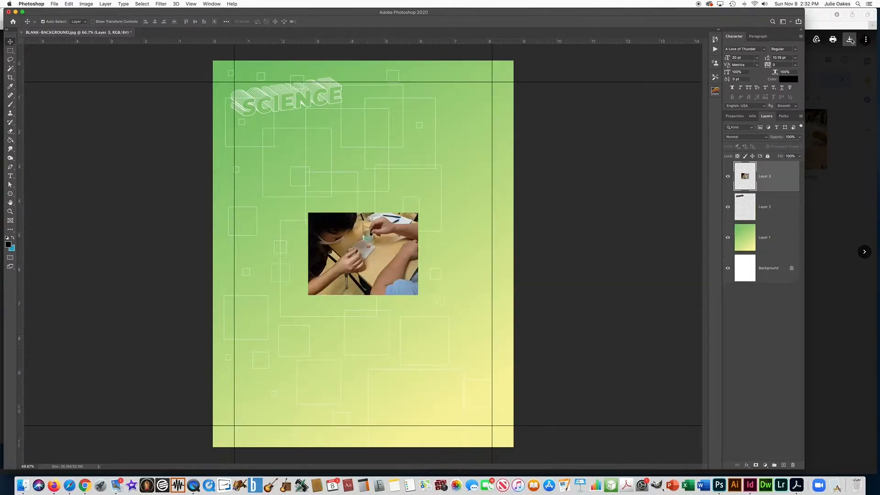
Move the dropper experiment photo with Free Transform to just below the SCIENCE title.
key(super+t)
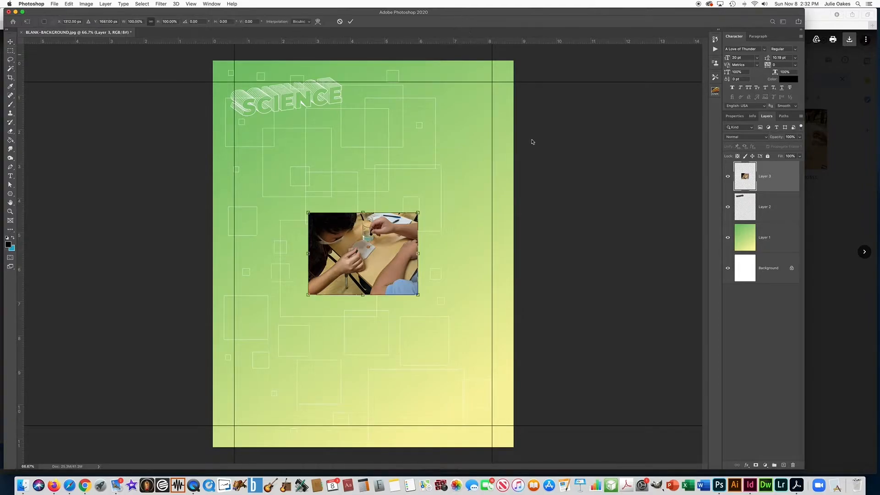
drag(370, 291, 315, 211)
key(Return)
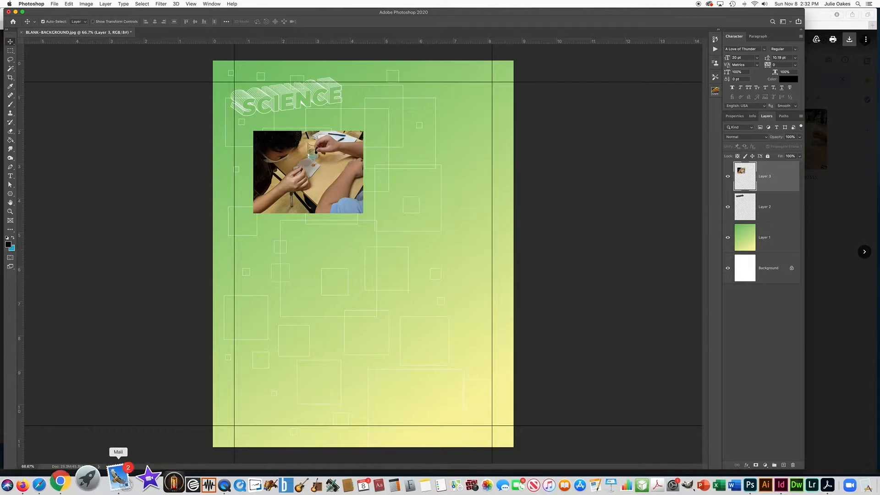
Switch back to Safari, close the photo preview page, and reopen the current photo gallery from the assignment slide.
click(82, 477)
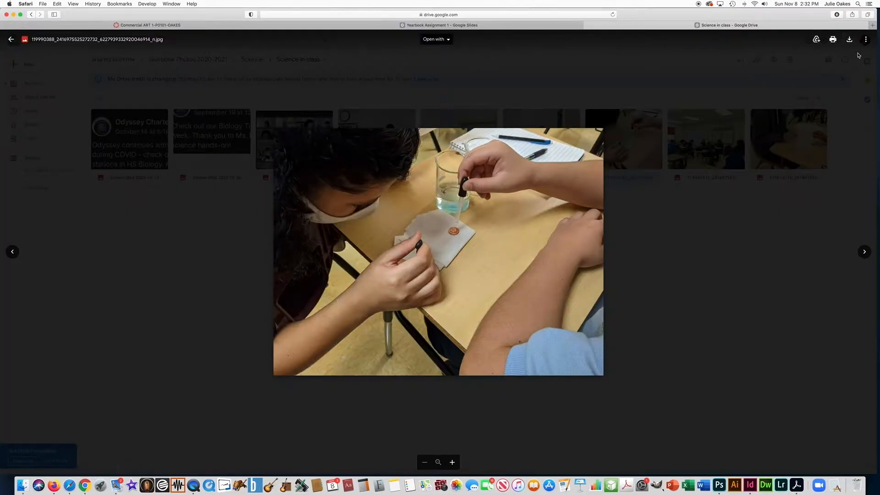
click(588, 25)
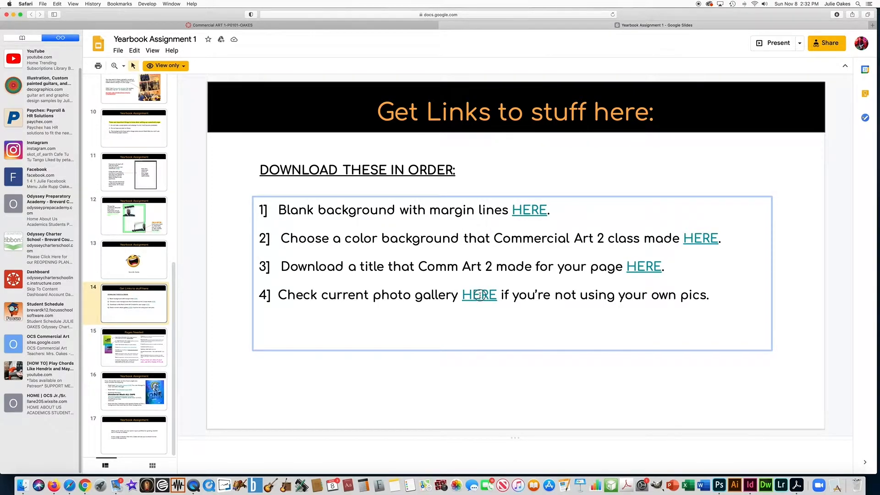
double_click(480, 295)
click(466, 379)
click(480, 298)
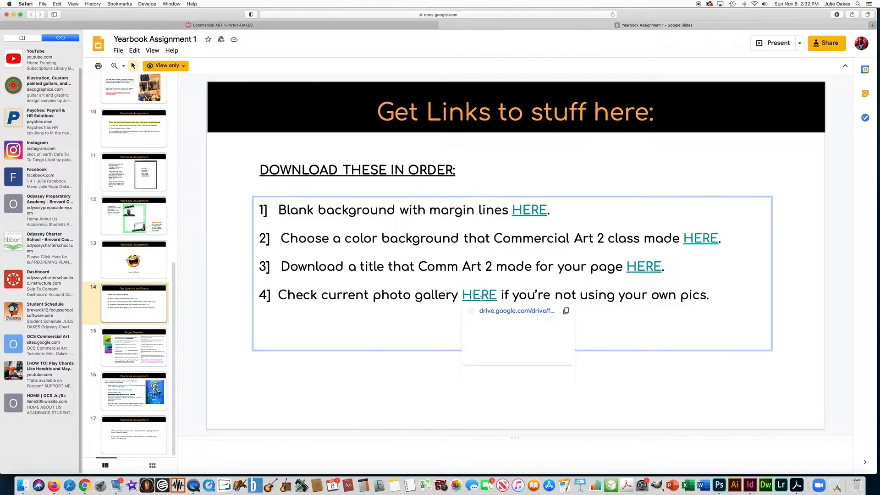
click(503, 311)
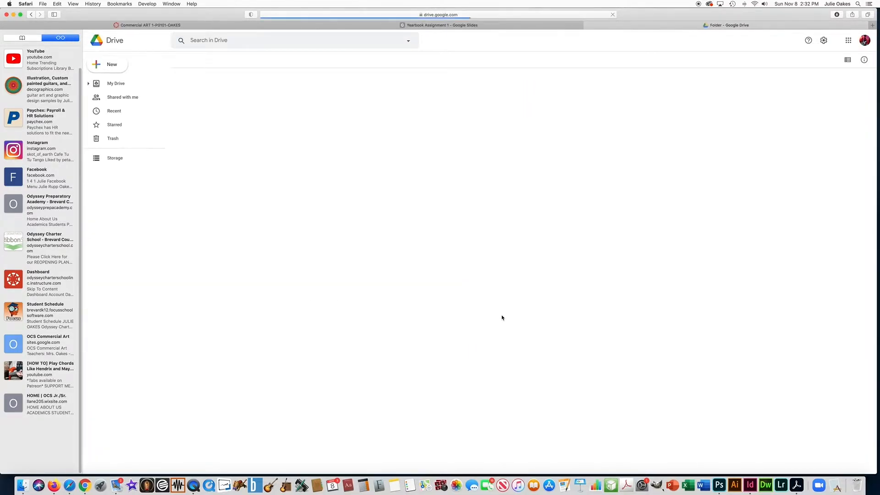
Open the Biology folder inside Science and download the wide photo of students seated in the classroom.
click(532, 118)
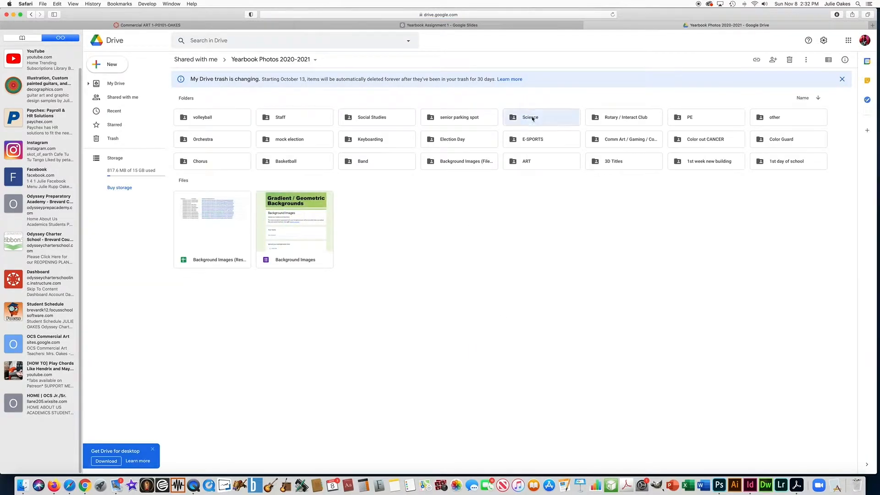
double_click(533, 118)
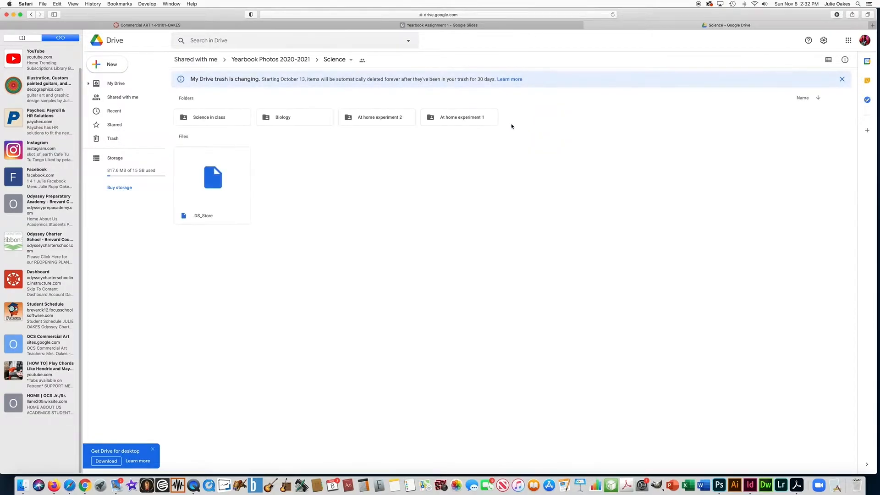
double_click(287, 118)
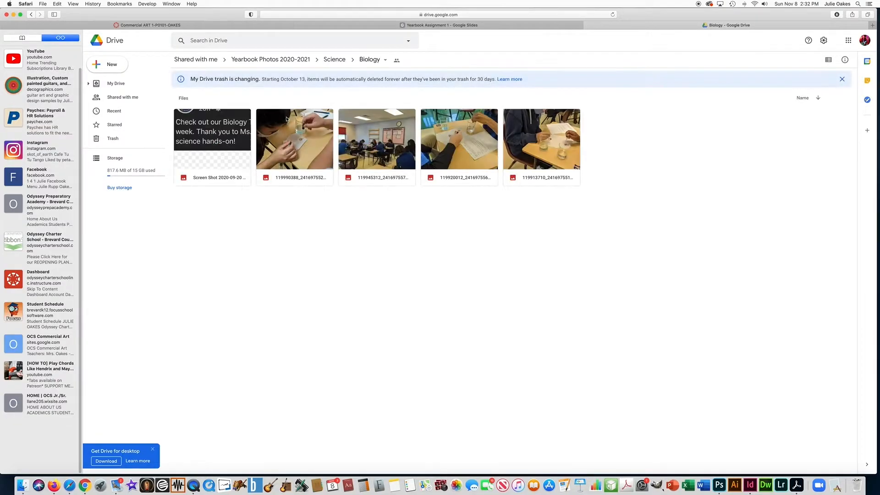
click(387, 179)
double_click(385, 176)
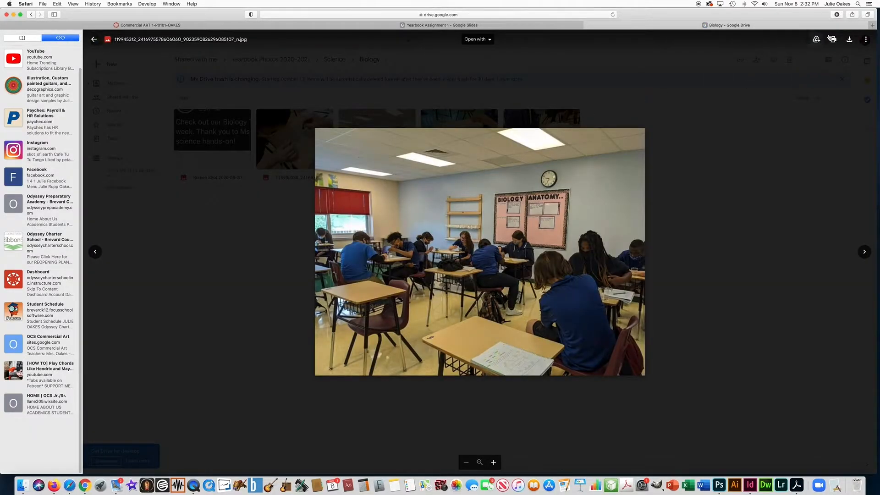
click(849, 40)
Copy the entire classroom photo in Photoshop, close its file, and paste it onto the yearbook page.
key(super+Tab)
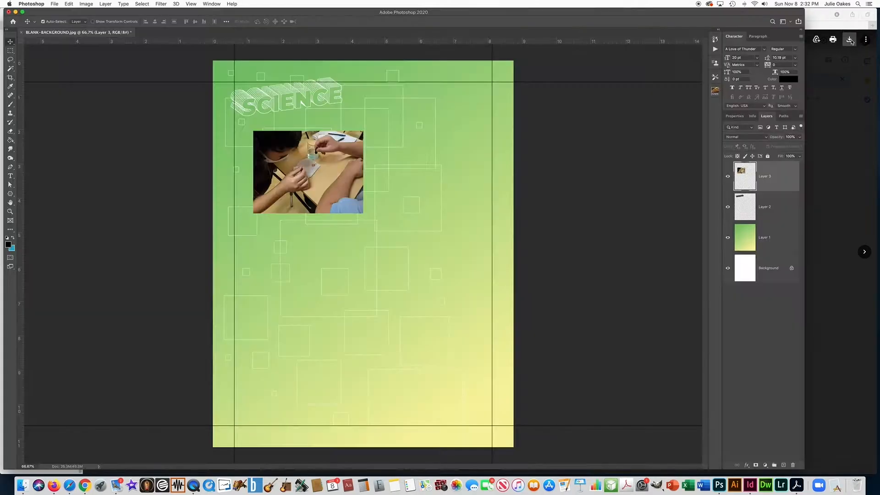
key(super+a)
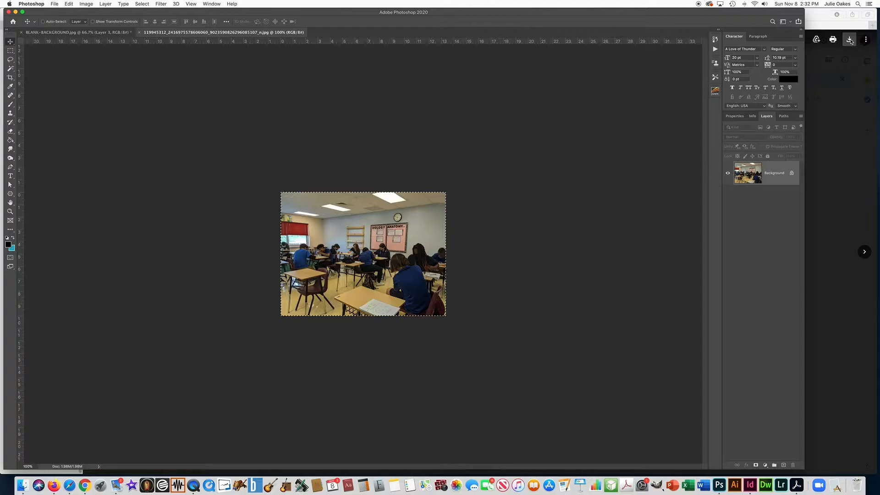
key(super+c)
key(super+w)
key(super+v)
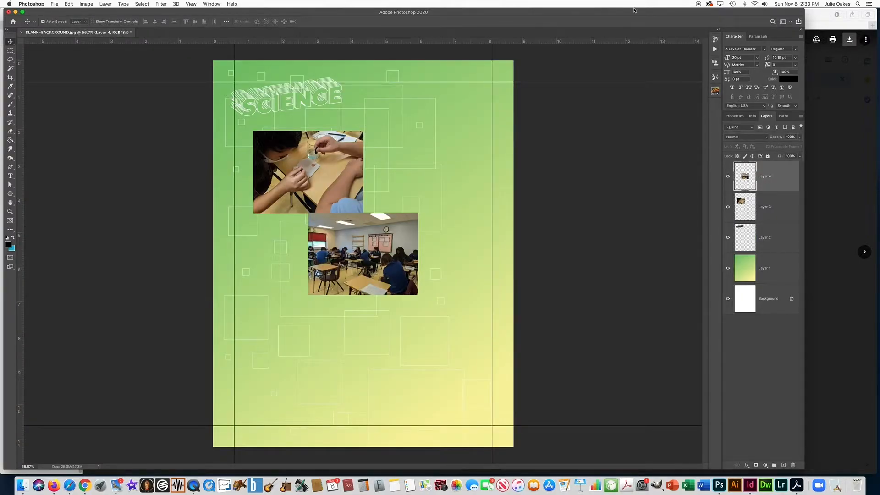
Return to the Biology photo preview in Safari, advance to the folder's last photo, and download it.
click(839, 83)
click(864, 251)
click(864, 252)
click(864, 251)
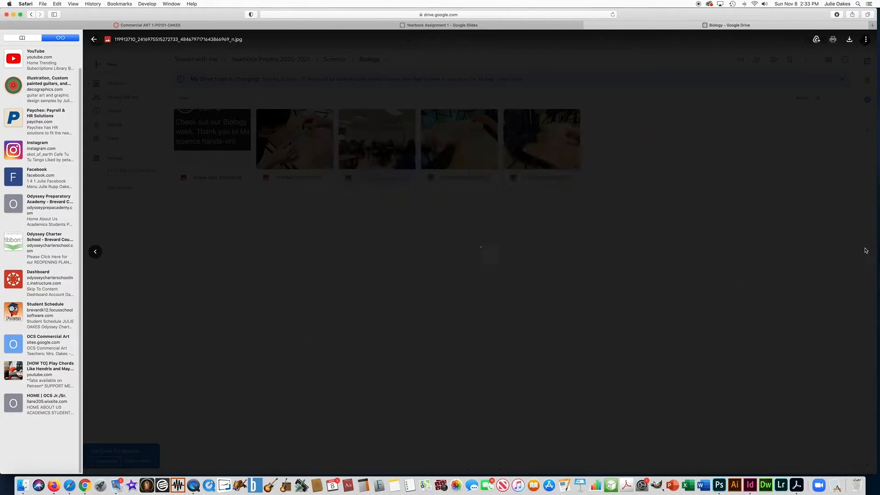
click(864, 252)
click(850, 40)
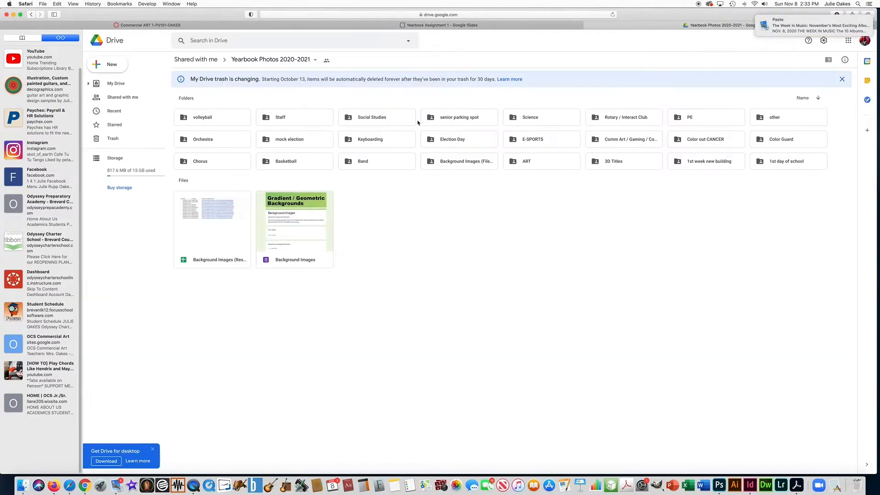
Open the Science in class folder inside Science and preview the photo of students standing beside the anatomy board.
double_click(530, 117)
double_click(217, 119)
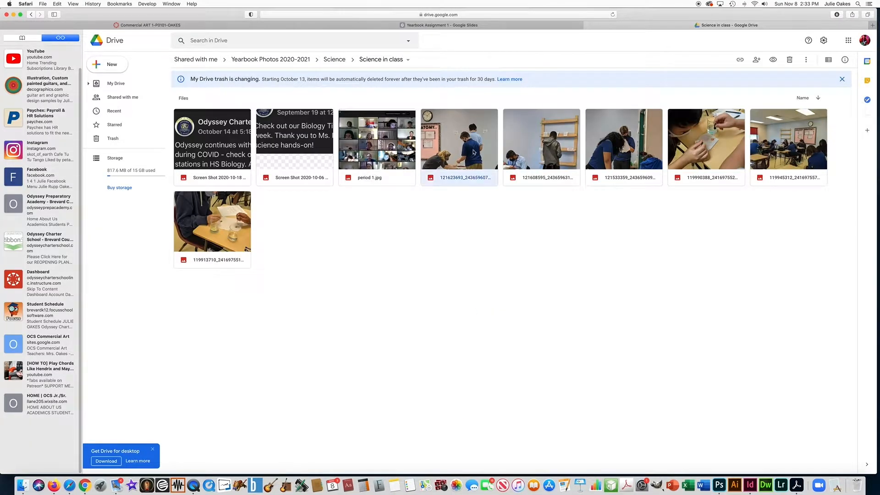
double_click(472, 151)
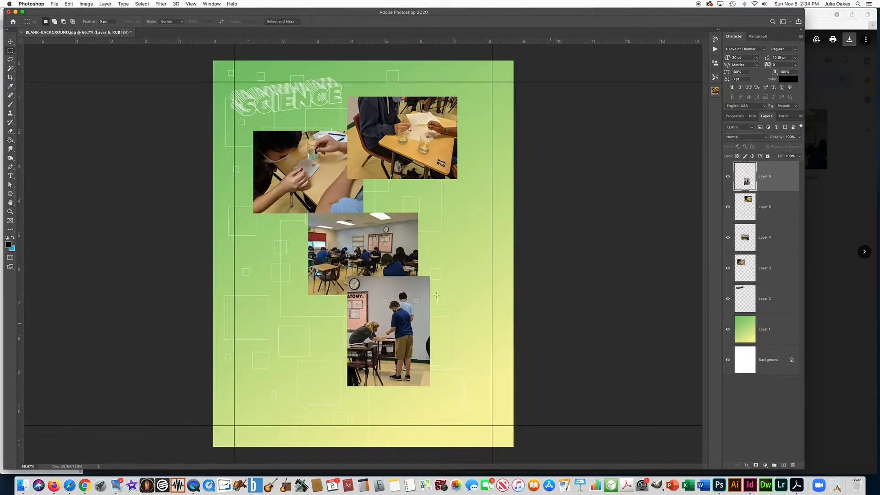
Select the narrow strip along the right edge of the standing students photo with the Rectangular Marquee tool.
drag(466, 250, 419, 413)
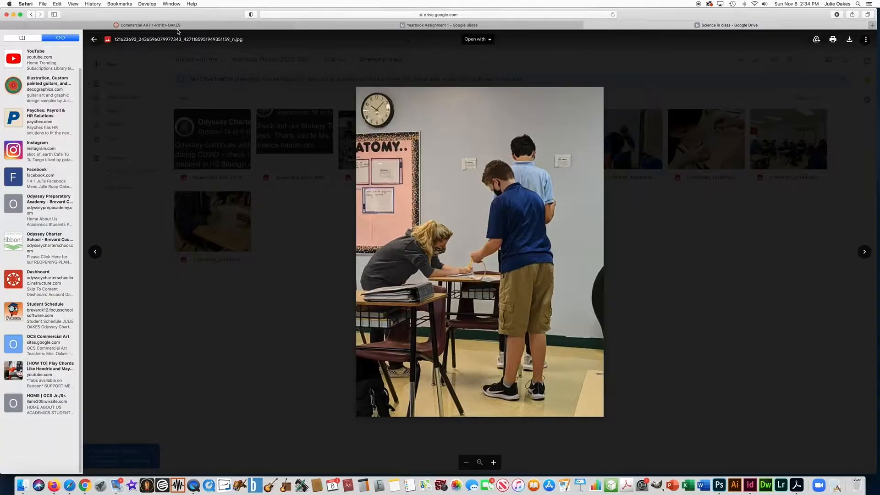
Close the photo preview, return to the Science folder, and pick photos from its at-home experiment folders.
key(Escape)
click(257, 59)
double_click(359, 116)
double_click(383, 138)
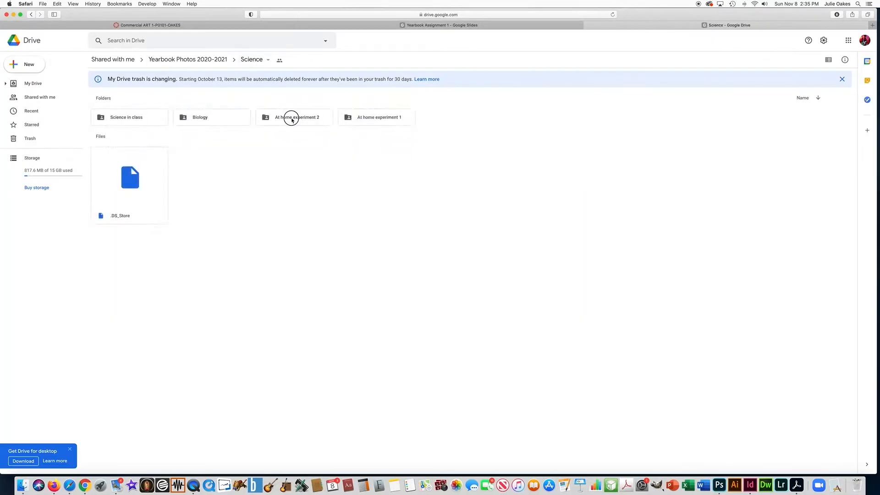
double_click(290, 116)
click(463, 178)
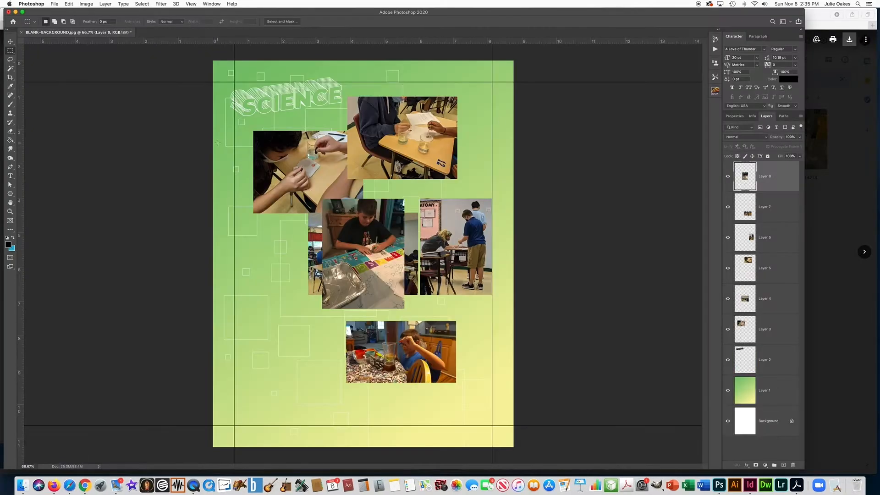
Move the photo of the boy in the black shirt to the page's lower left and trim off its bottom strip.
drag(381, 285, 300, 390)
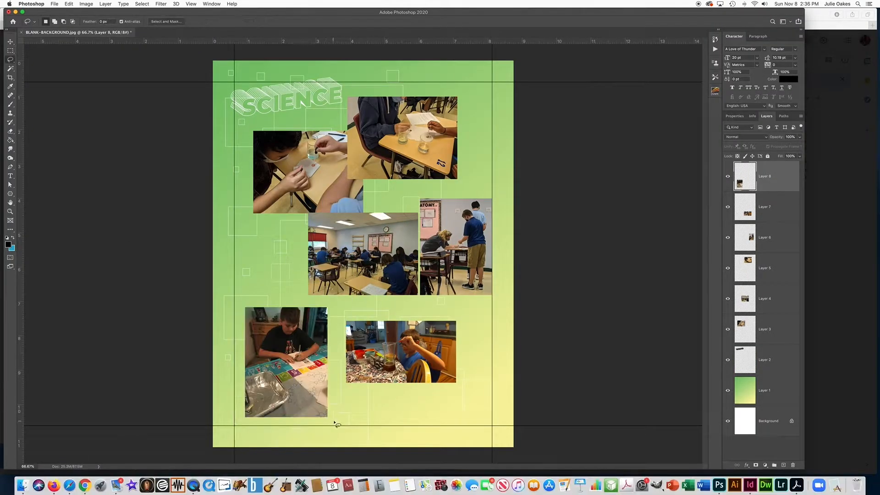
key(super+d)
click(10, 50)
drag(346, 426, 216, 385)
key(Delete)
key(super+d)
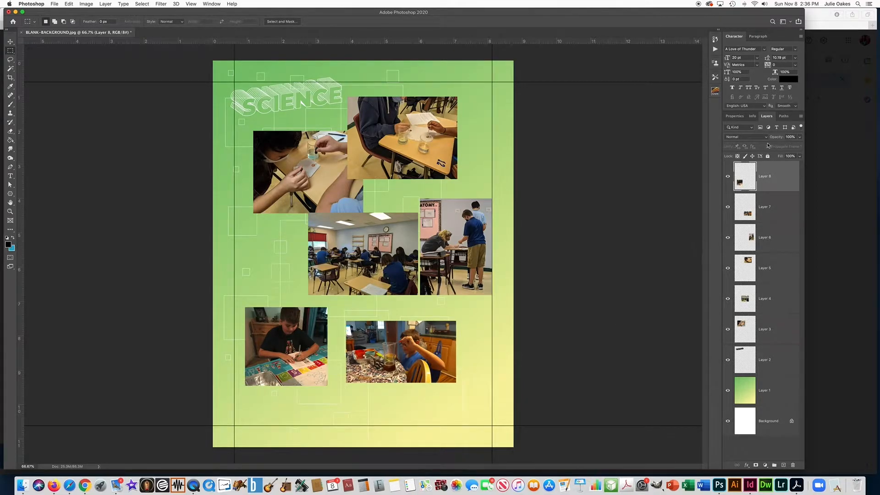
Move the photo of the boy in the blue shirt against the black-shirt boy's photo and enlarge it to match its height.
click(762, 205)
key(super+t)
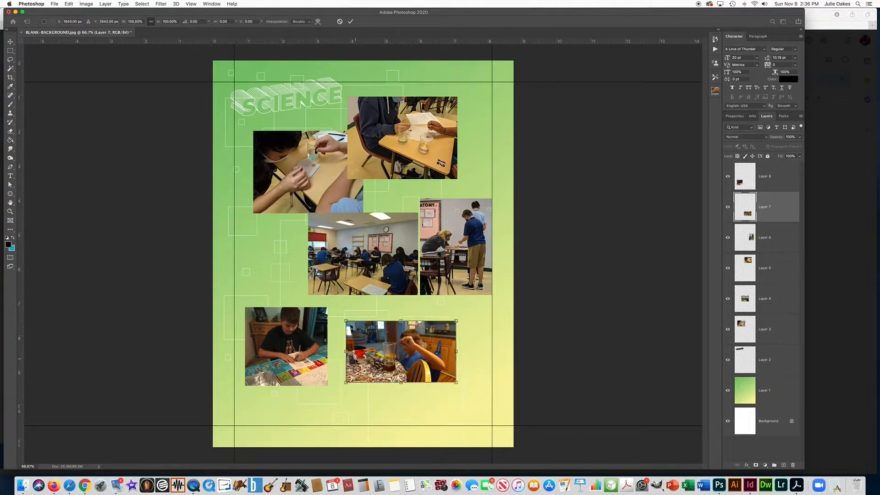
mouse_move(358, 353)
mouse_down()
mouse_move(341, 341)
mouse_move(347, 347)
mouse_up()
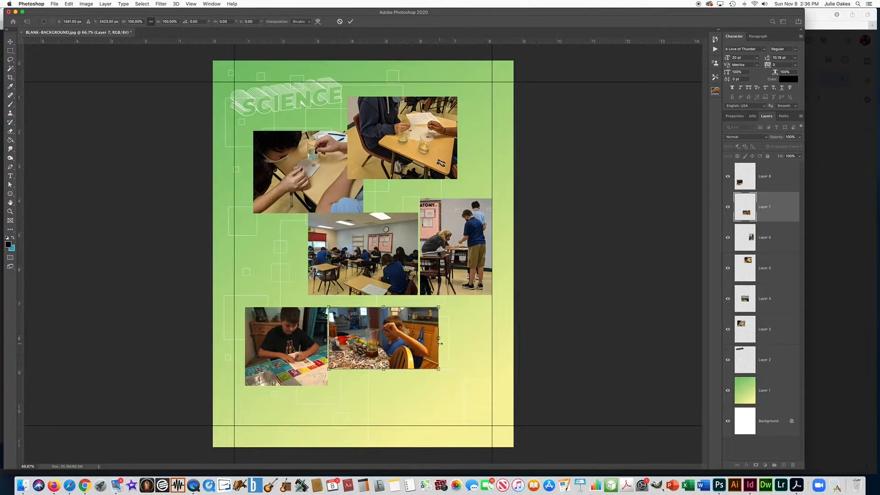
drag(438, 369, 464, 388)
key(Return)
key(m)
Group the two at-home experiment photos and move them down to the page's lower right, against the right margin guide.
shift+click(773, 187)
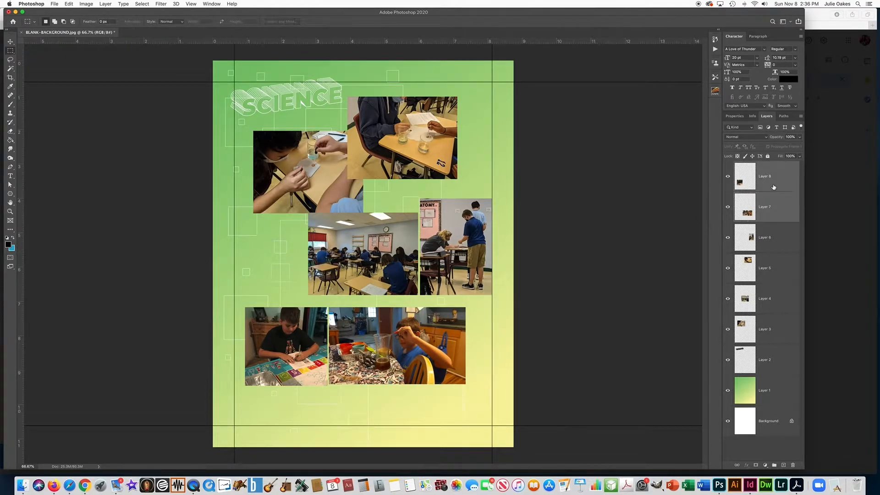
key(super+g)
key(super+t)
drag(308, 366, 329, 388)
key(Return)
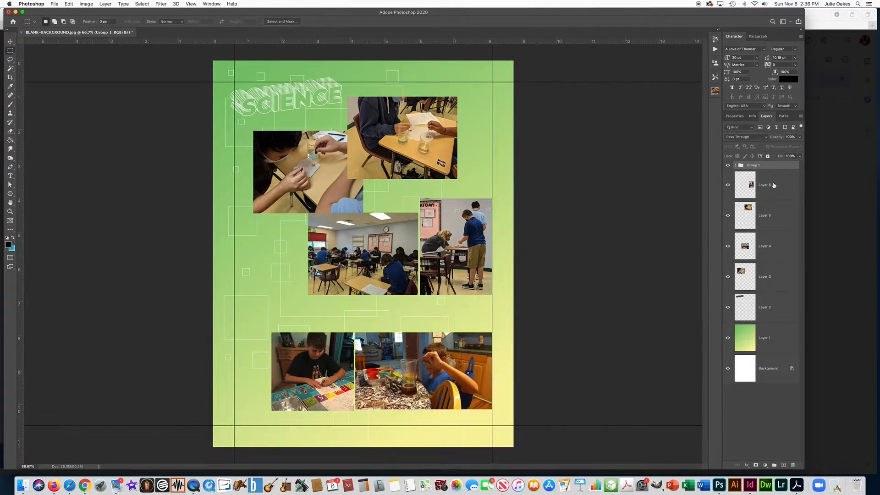
Move the standing students photo straight down along the right margin guide.
click(774, 184)
key(ctrl+t)
drag(468, 262, 471, 276)
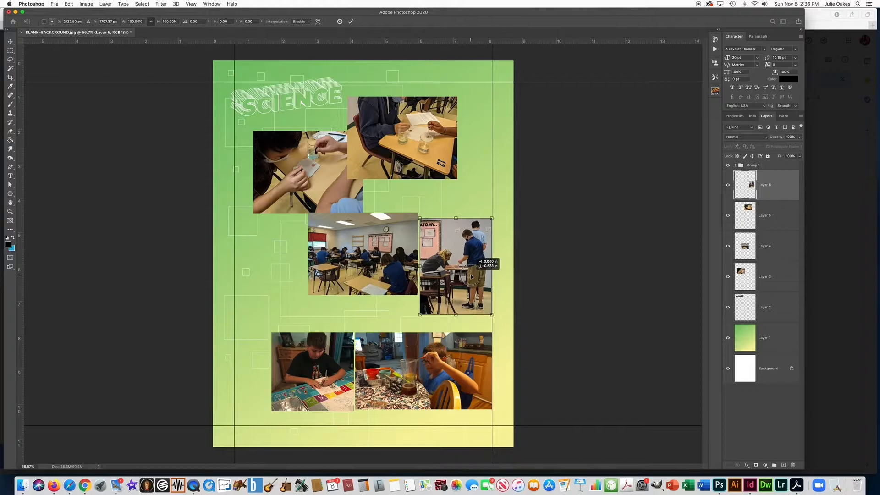
key(Return)
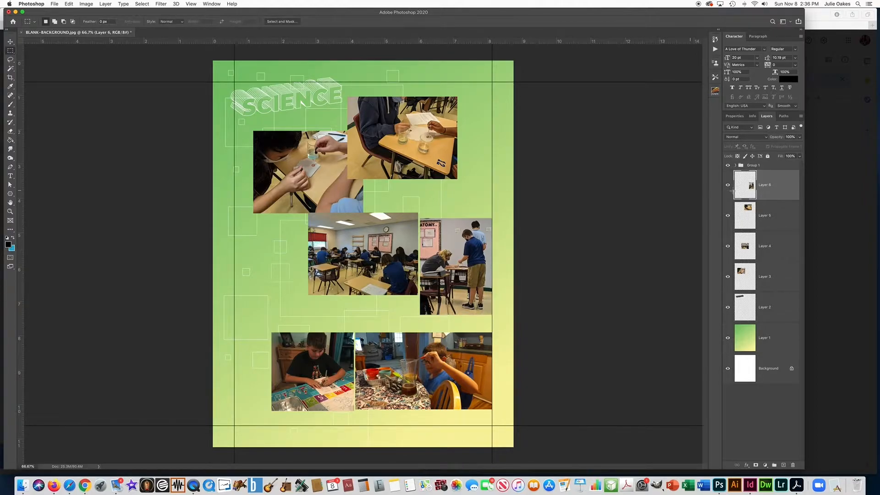
Move the photo of the two beakers on desk 12 beside the dropper experiment photo, aligning their top edges.
click(775, 215)
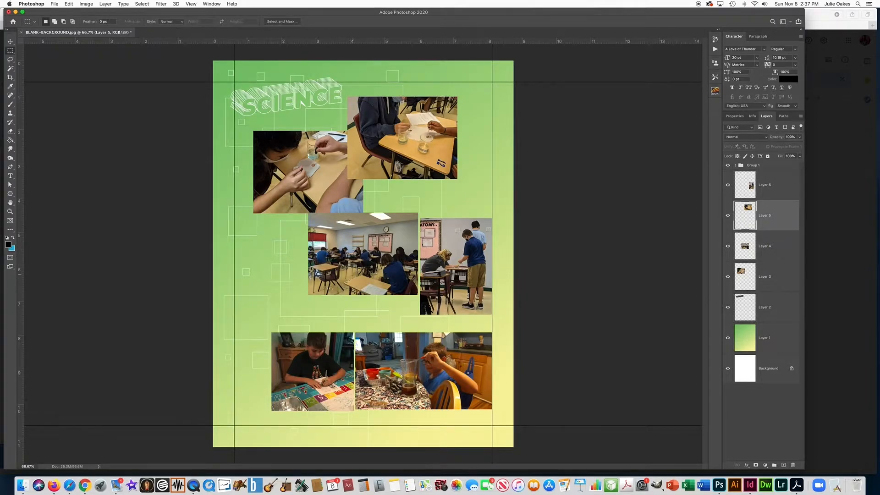
click(728, 215)
click(728, 216)
key(super+t)
drag(403, 130, 421, 159)
key(Return)
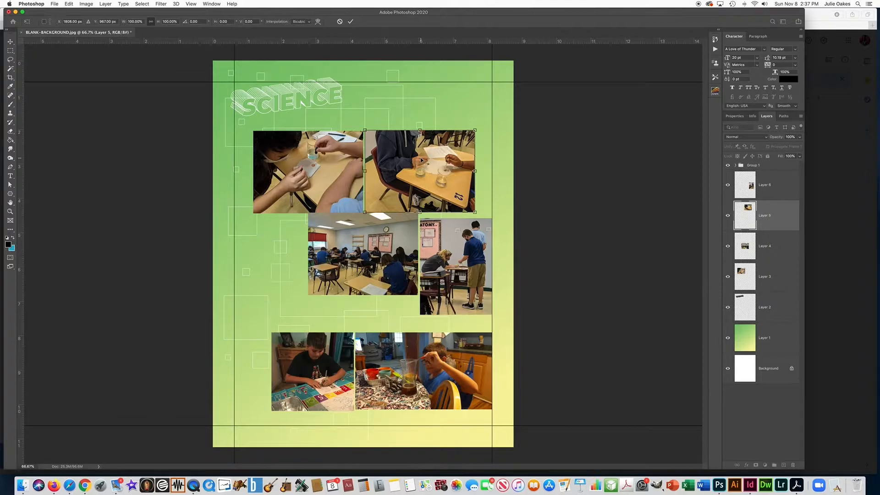
Group the top-row photos and rearrange the layers to gather the two desk experiment photos in one group.
shift+click(766, 193)
key(super+g)
click(735, 173)
drag(774, 193, 774, 169)
drag(765, 255, 774, 200)
click(735, 205)
click(735, 204)
Add the remaining desk experiment photo to the top-row group and rename the group "top".
click(728, 224)
click(728, 224)
drag(765, 285, 753, 235)
click(735, 235)
double_click(753, 235)
text(top)
key(Return)
Enlarge the classroom photo beside the standing students photo and group the two as "middle".
click(771, 186)
click(728, 216)
click(774, 215)
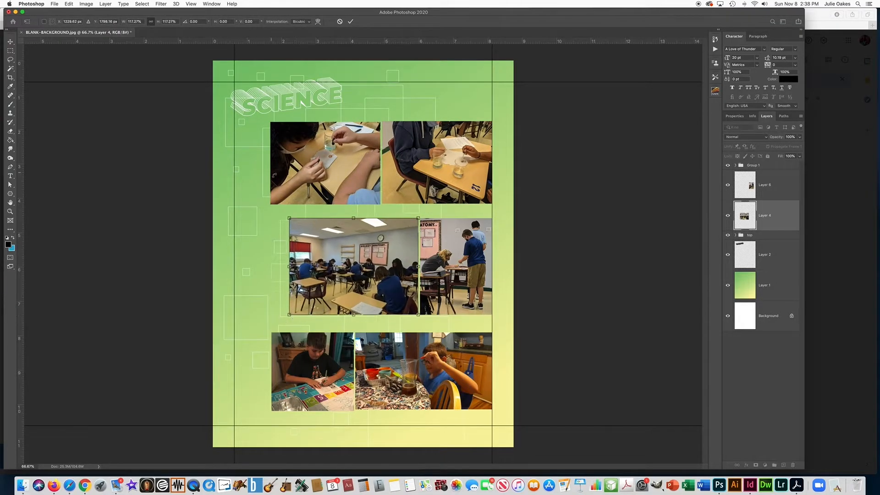
drag(223, 183, 540, 220)
click(766, 185)
key(super+d)
shift+click(766, 215)
key(super+g)
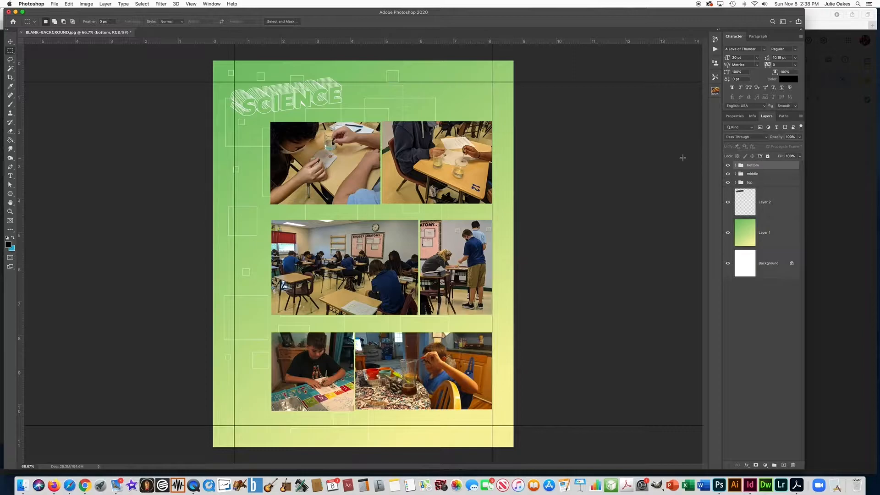
Move the middle and top photo rows down to close the gaps above the bottom row.
click(752, 174)
key(super+t)
drag(452, 257, 451, 271)
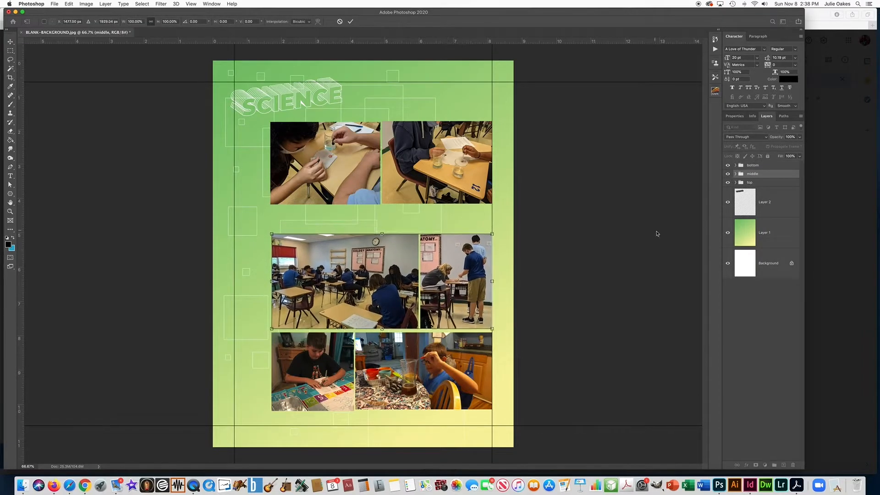
key(Return)
click(750, 182)
key(super+t)
drag(452, 185, 452, 213)
key(Return)
Group all three photo rows, move them up, and scale the block down against the right margin guide.
shift+click(752, 165)
key(super+g)
key(super+t)
drag(388, 273, 388, 240)
drag(271, 377, 320, 349)
Switch to Google Drive in Safari and download the Biology folder's photo of hands working at desk 15.
click(69, 485)
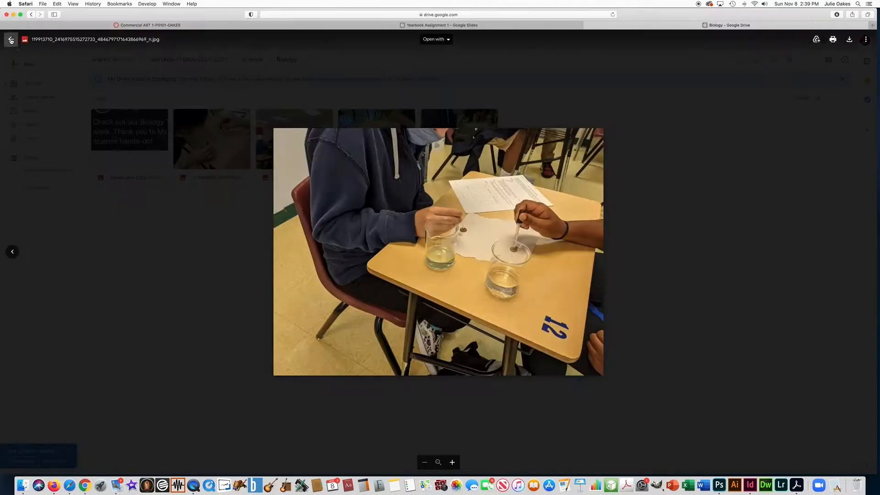
click(15, 38)
double_click(211, 117)
double_click(376, 147)
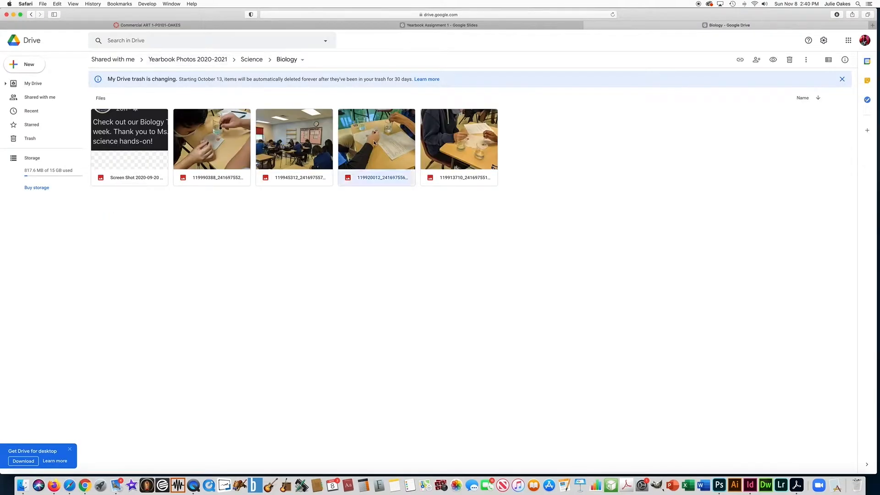
click(849, 40)
Copy the downloaded desk 15 photo into the yearbook page and place it above the photo rows at the right margin.
key(super+a)
key(super+c)
key(super+w)
key(super+v)
key(super+t)
drag(357, 278, 430, 95)
key(Return)
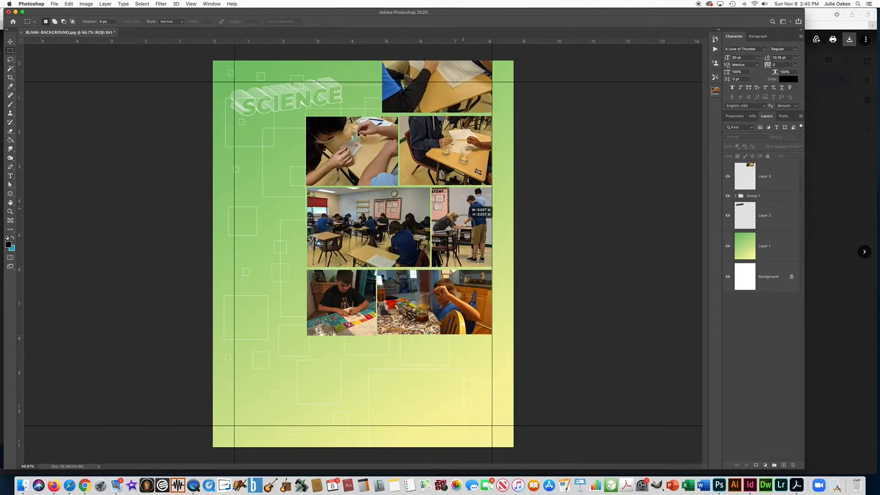
Move the grouped photo rows down toward the bottom margin and bring the desk 15 photo down directly above them.
click(753, 196)
key(super+t)
drag(460, 312, 459, 384)
key(Return)
click(761, 177)
key(super+t)
drag(425, 104, 425, 176)
key(Return)
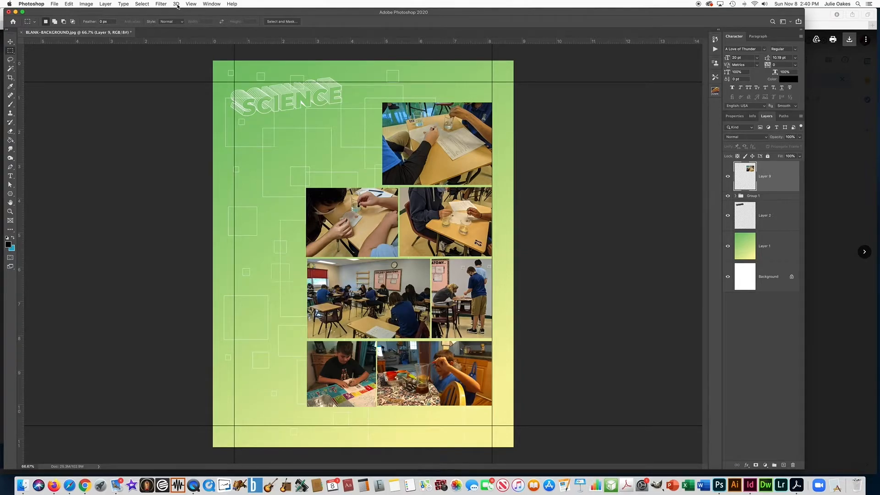
Switch to Safari, search the web for Vecteezy, and open its website.
click(70, 484)
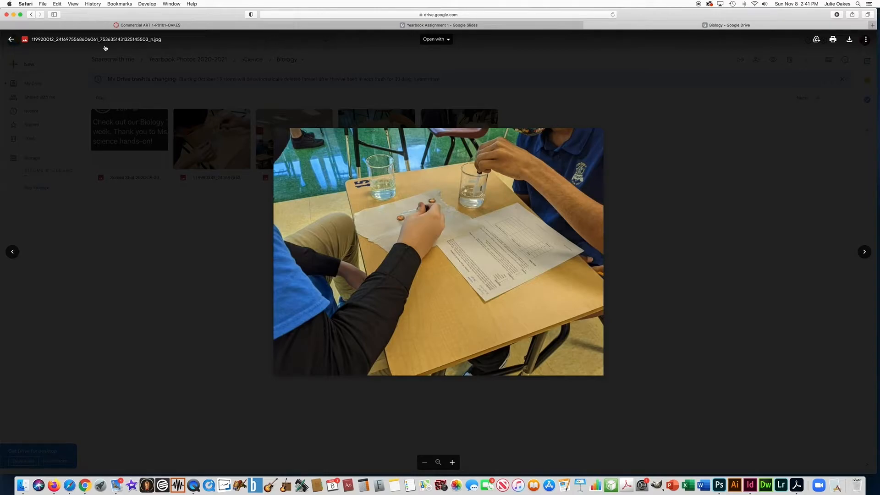
click(439, 15)
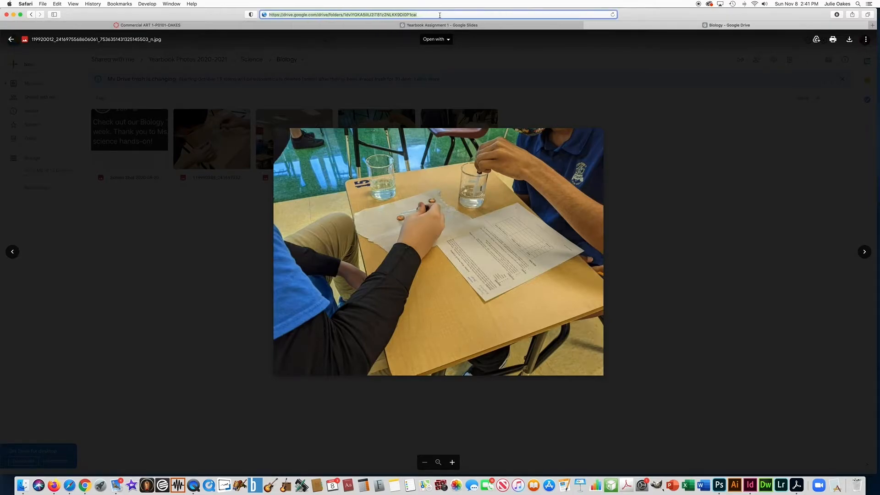
text(ve)
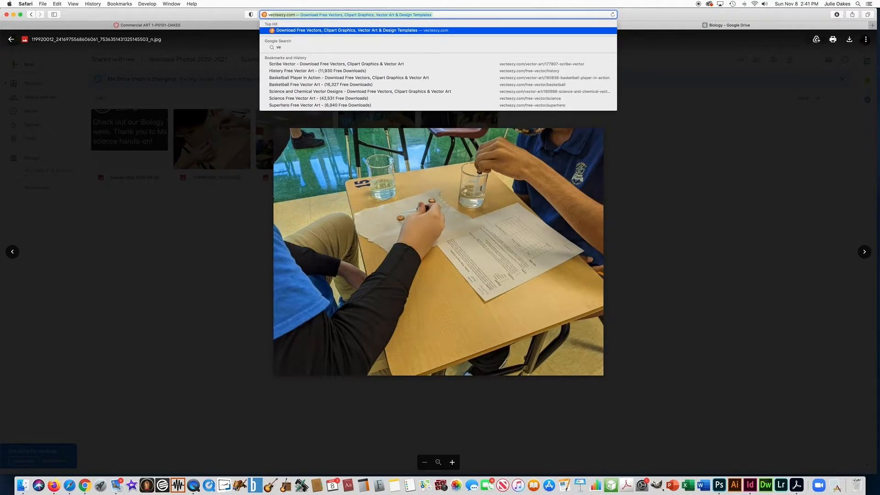
text(cteex)
key(BackSpace)
key(BackSpace)
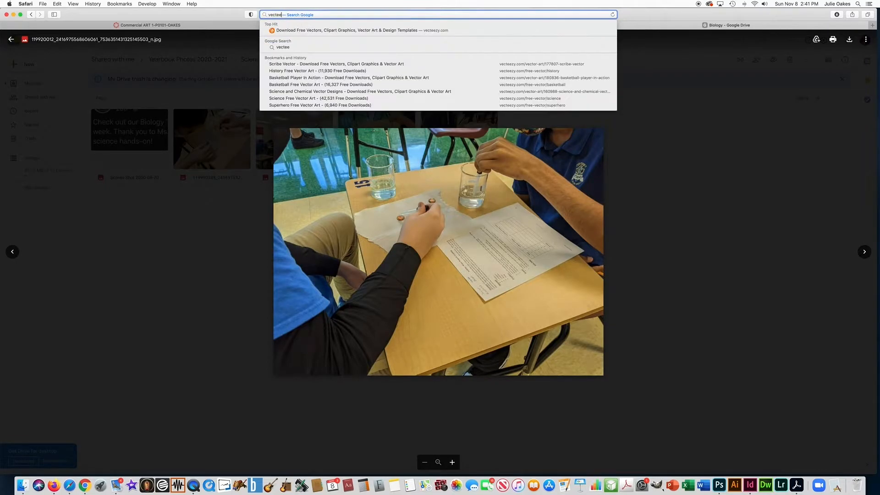
text(ezy)
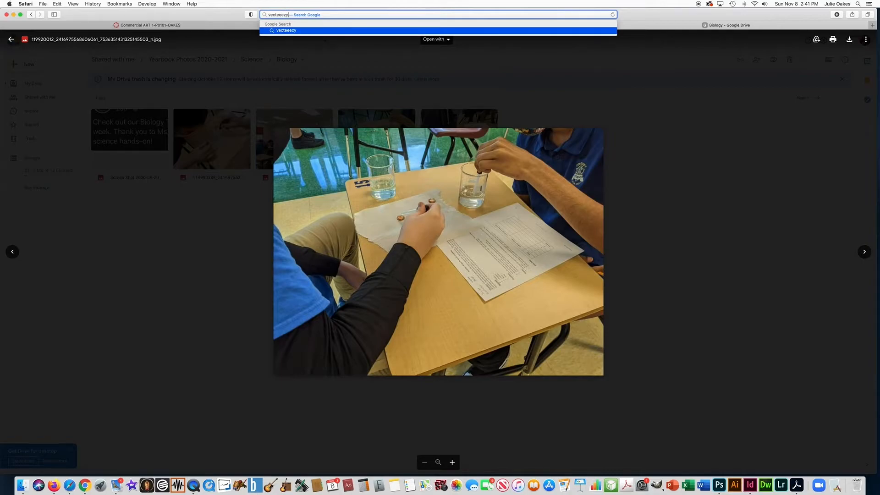
key(Return)
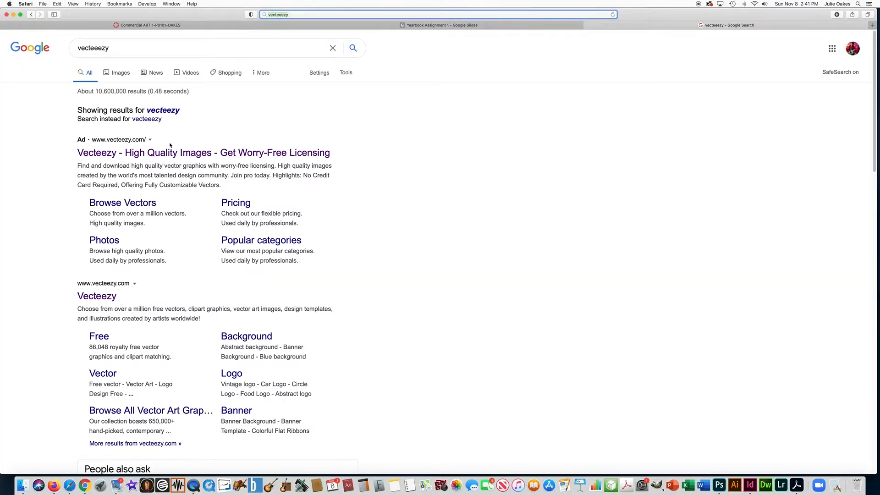
click(124, 154)
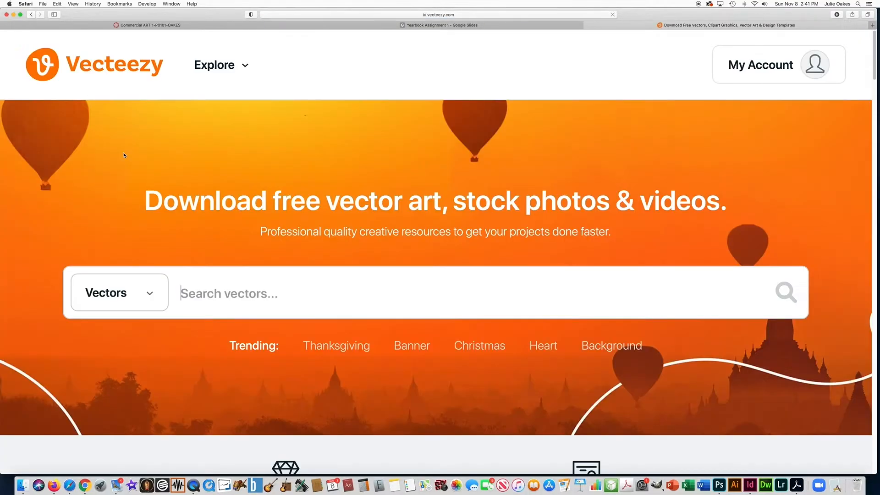
Search the Vecteezy vectors for "science".
text(s)
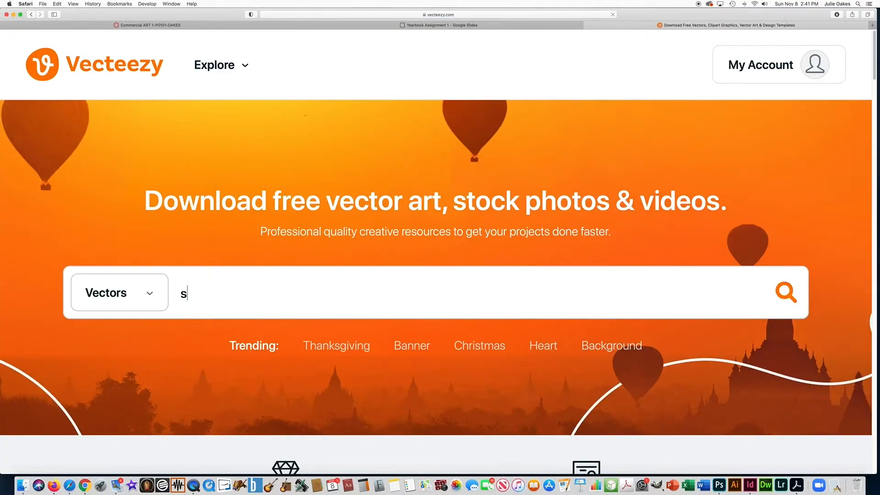
text(cience)
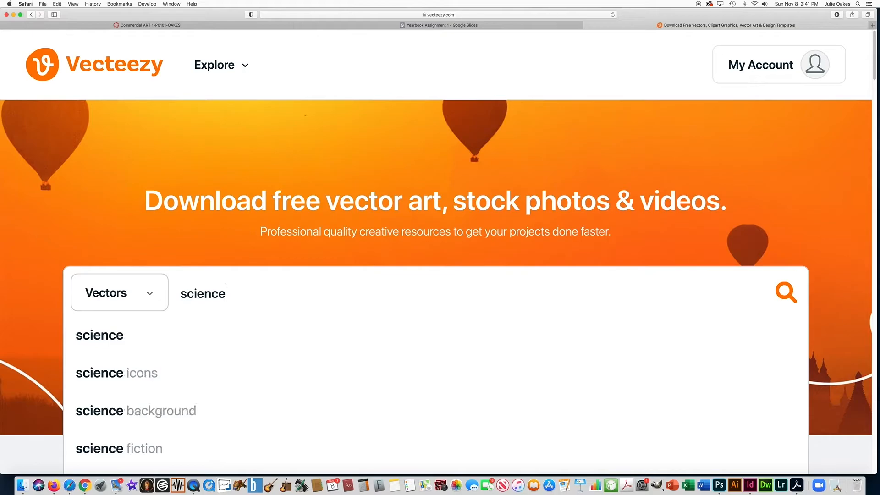
key(Return)
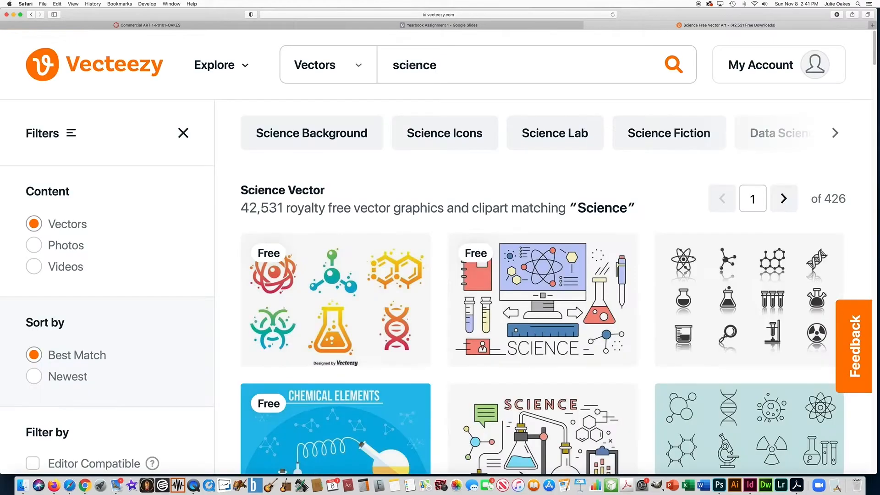
Browse the science vector results and open the free Chemistry Lab illustration.
scroll(437, 303, down, 3)
scroll(437, 303, down, 1)
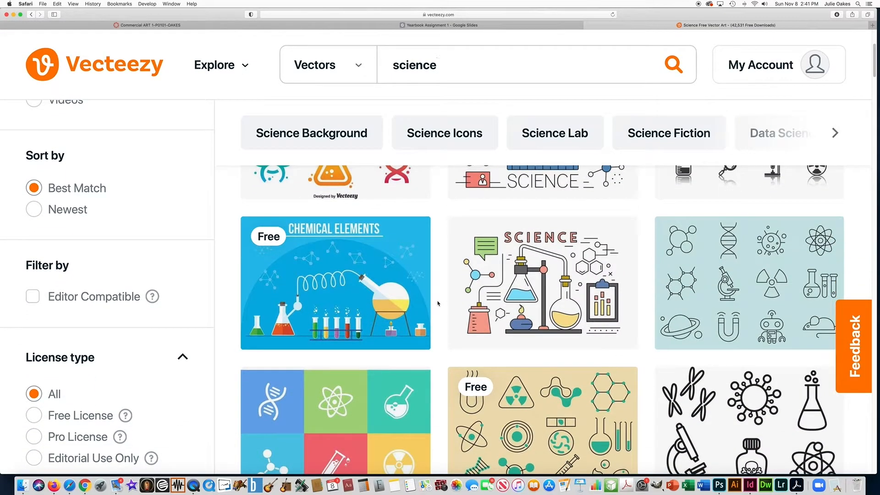
drag(154, 16, 193, 16)
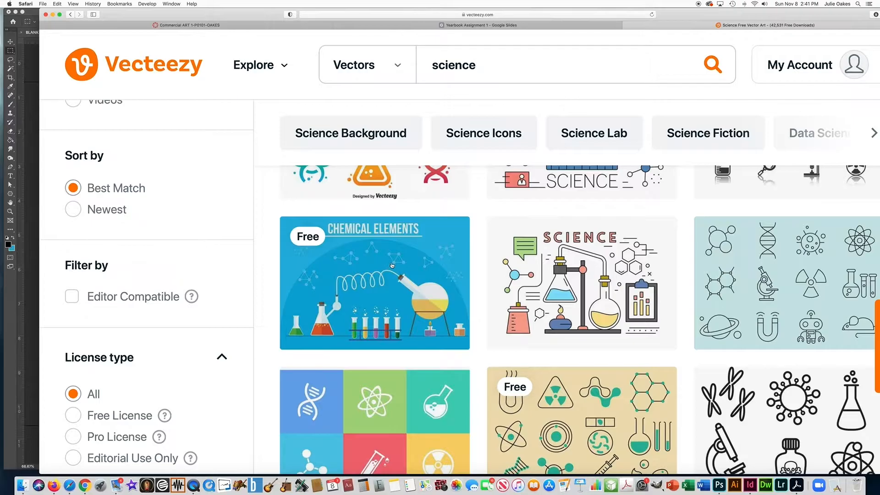
scroll(391, 264, down, 15)
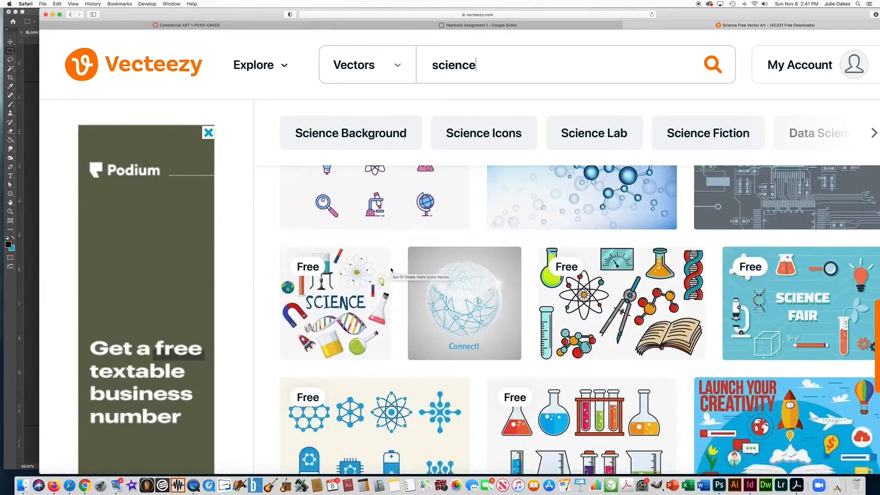
scroll(391, 271, down, 5)
click(351, 242)
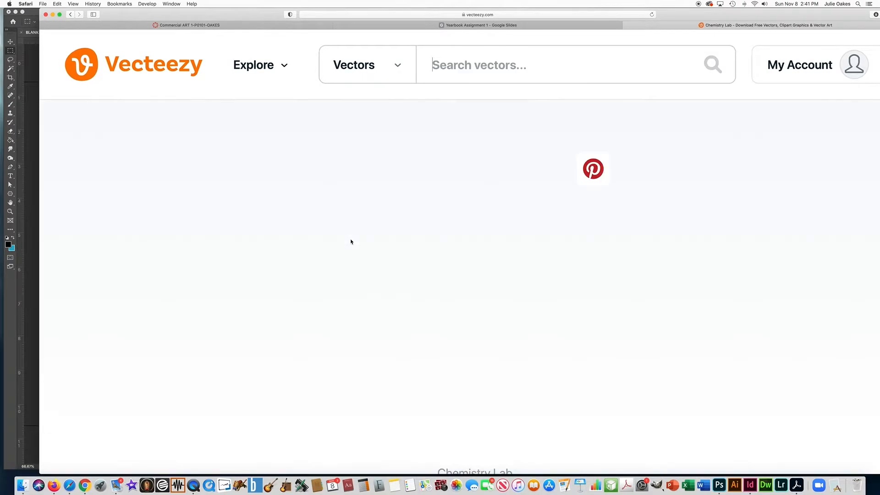
scroll(351, 242, down, 1)
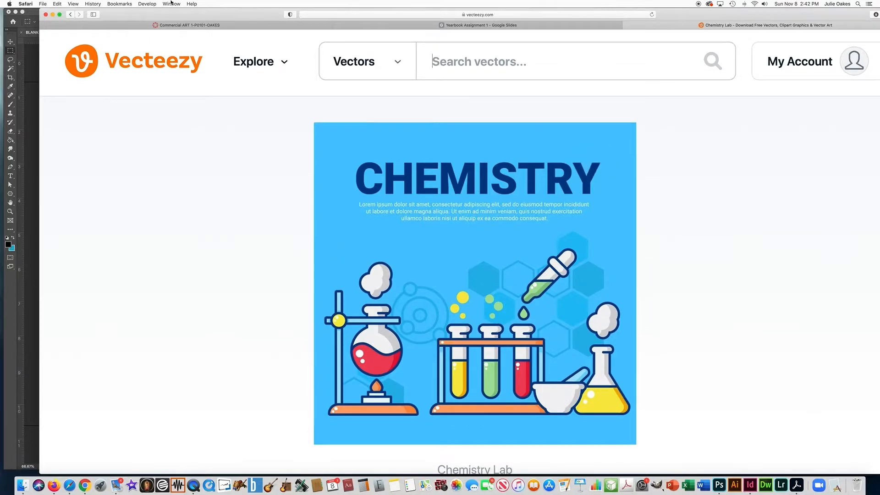
Start the free download of the Chemistry Lab vector and return to the yearbook page in Photoshop.
drag(241, 15, 606, 16)
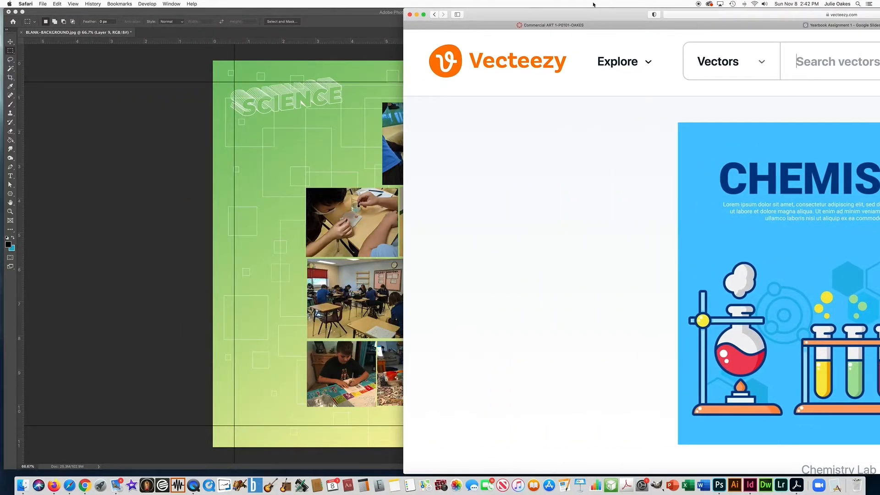
click(705, 270)
drag(591, 14, 320, 12)
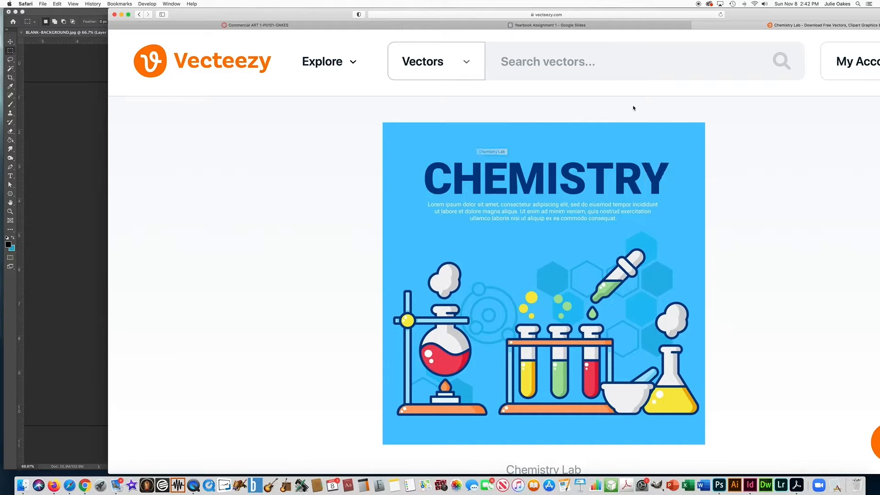
drag(755, 23, 612, 16)
scroll(703, 184, down, 5)
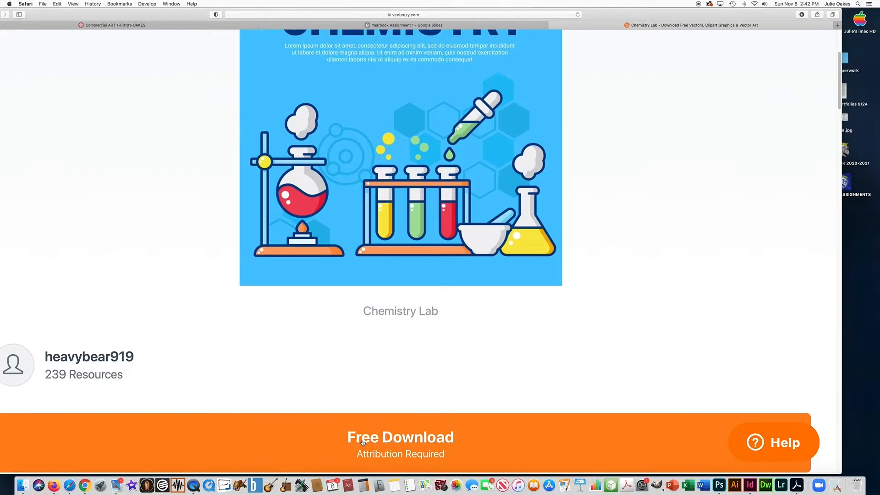
click(362, 440)
click(237, 336)
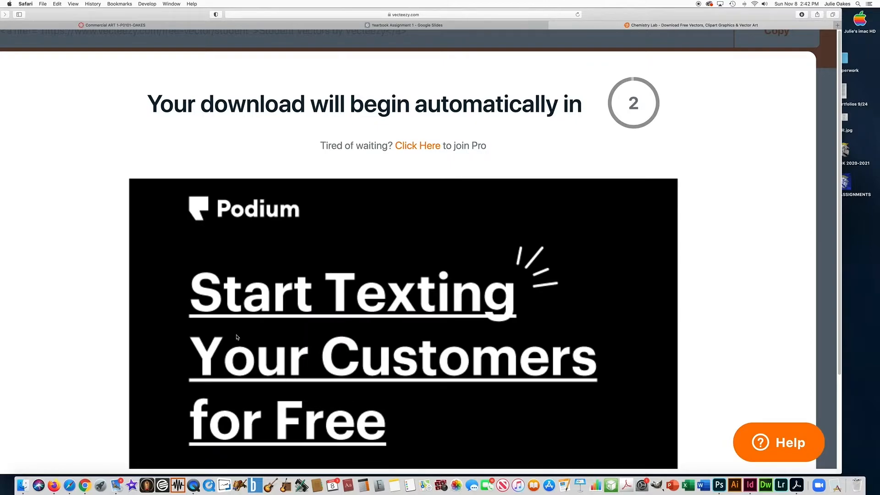
drag(103, 17, 147, 176)
click(147, 176)
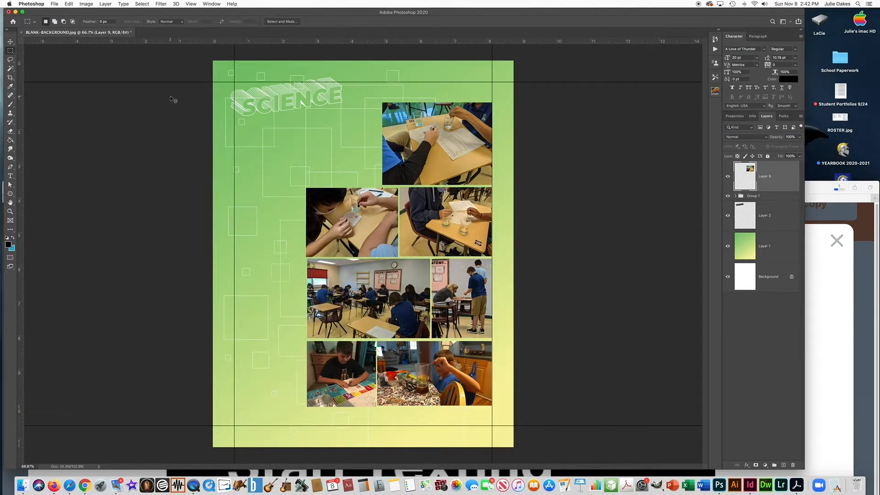
Open Chemistry-01.jpg from the Vecteezy chemistry folder in Downloads.
key(super+o)
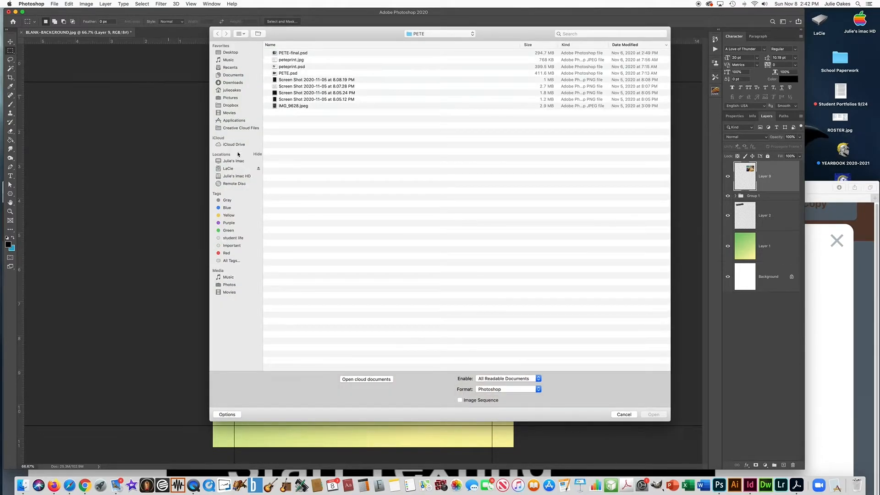
click(232, 83)
double_click(280, 54)
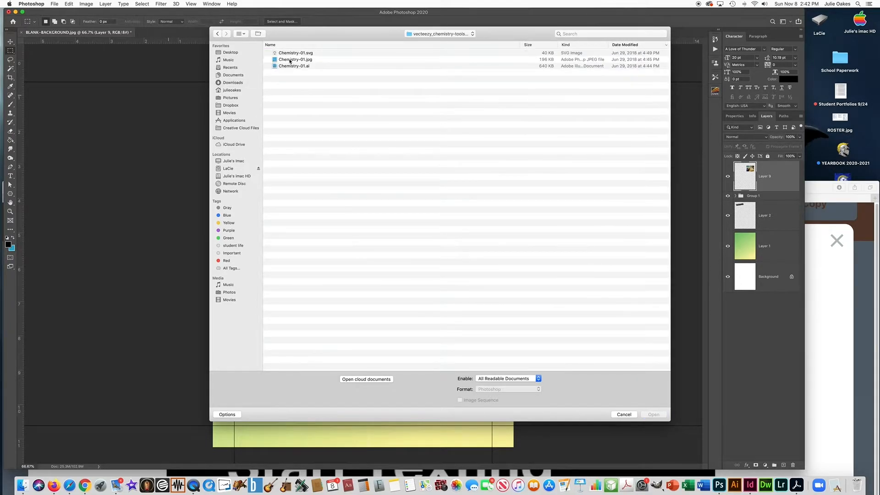
click(289, 60)
double_click(290, 59)
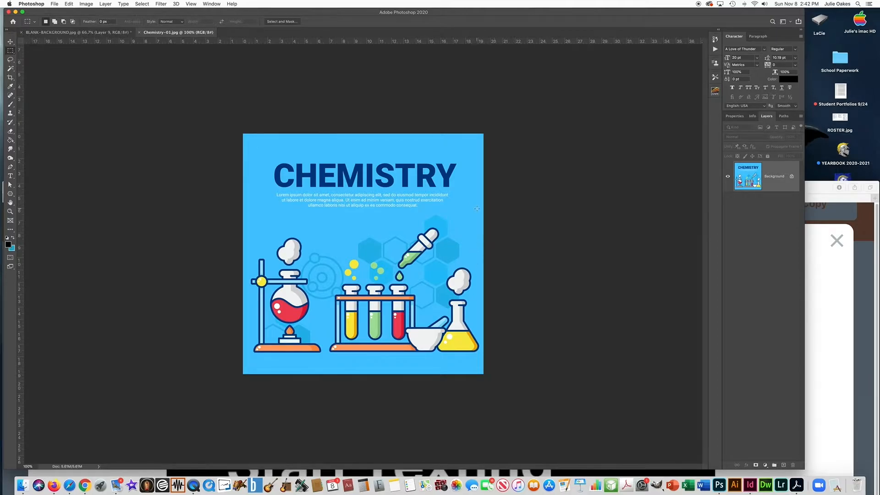
Copy the lab equipment artwork below the CHEMISTRY text into the yearbook page, closing the source image without saving.
drag(481, 208, 222, 376)
key(super+w)
click(415, 154)
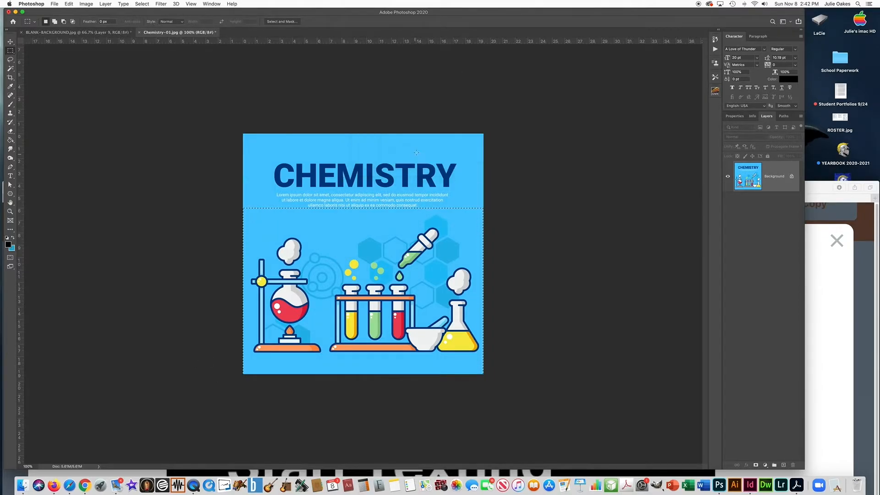
key(super+v)
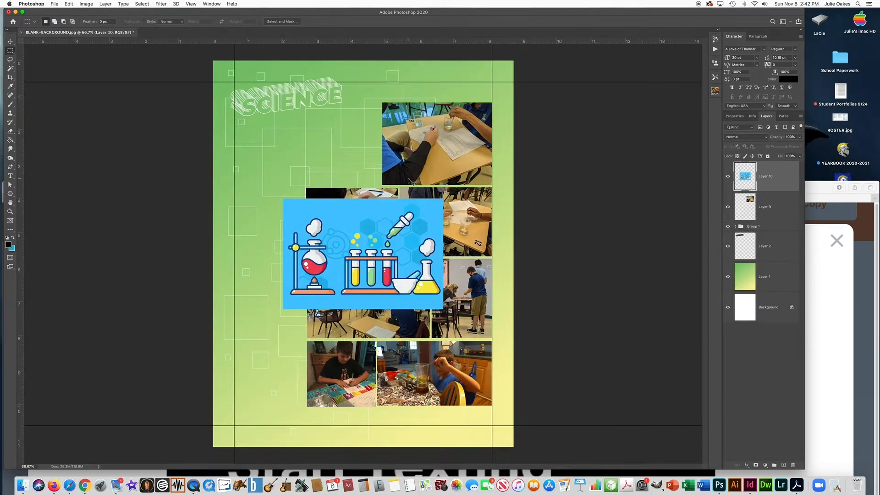
Move the chemistry illustration beside the top classroom photo and trim a strip off that photo's left side.
key(super+t)
drag(382, 249, 352, 146)
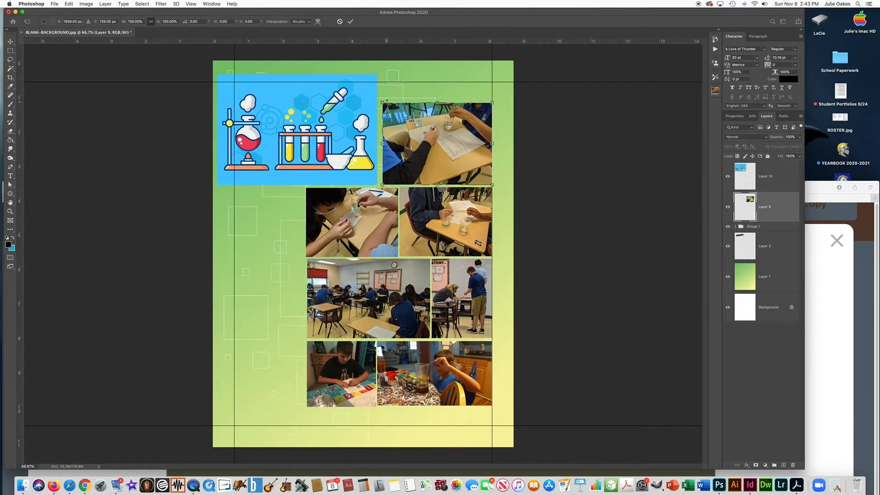
key(Return)
drag(383, 103, 399, 233)
key(Delete)
Reposition and crop the chemistry illustration to fit the gap beside the top photo, matching the photo's top edge.
click(765, 176)
key(super+t)
drag(298, 133, 319, 132)
drag(237, 75, 308, 238)
key(Return)
key(Delete)
key(super+d)
key(super+t)
drag(308, 101, 307, 106)
key(Return)
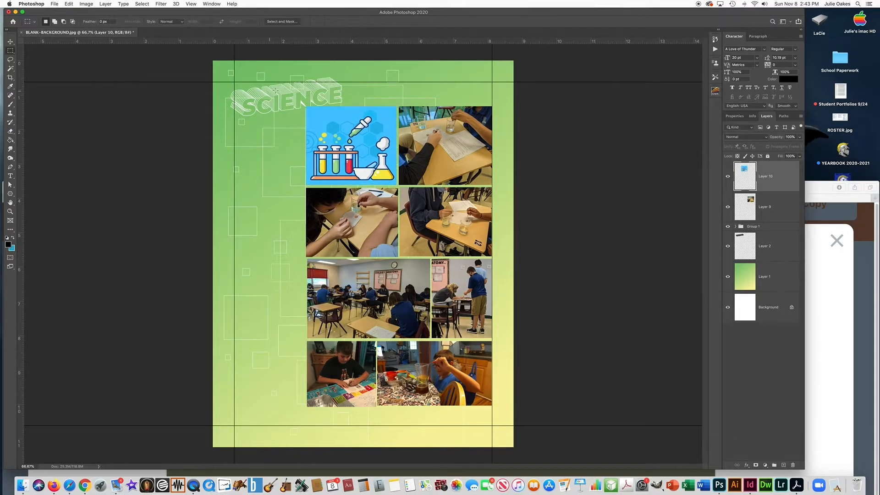
Fade the chemistry illustration's top edge with a Soft Round eraser at 0% hardness.
key(e)
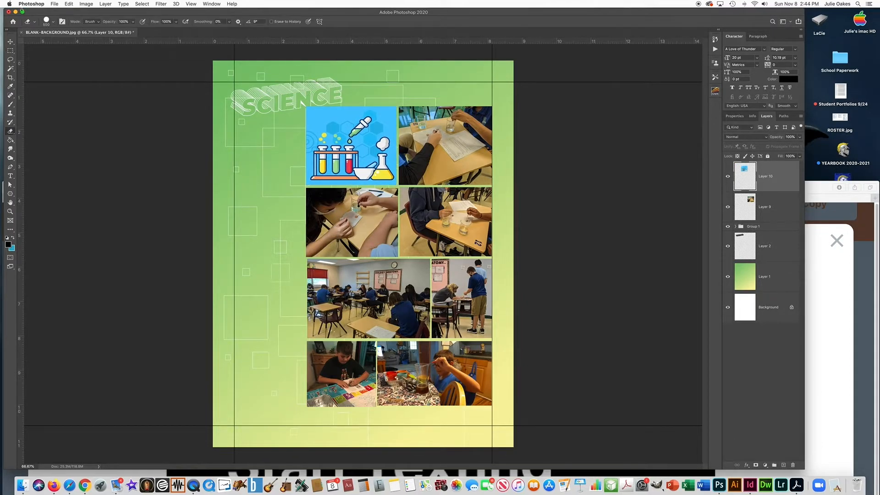
click(54, 23)
drag(69, 60, 42, 58)
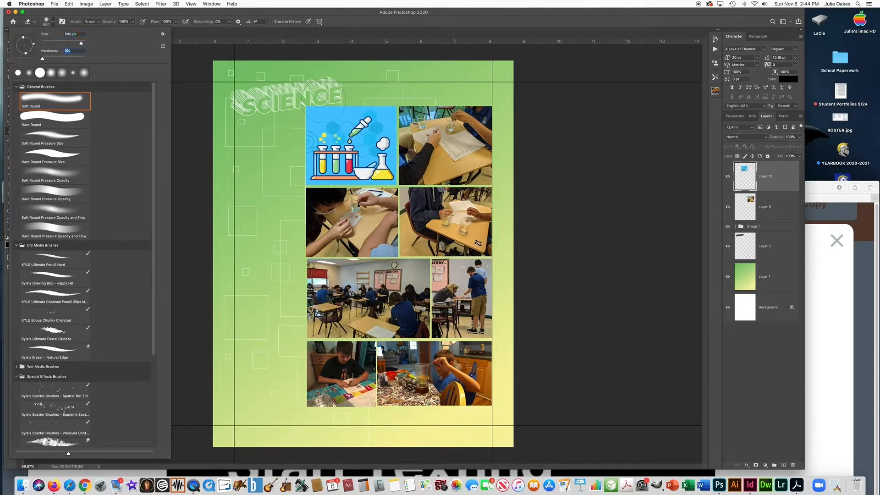
drag(287, 102, 339, 99)
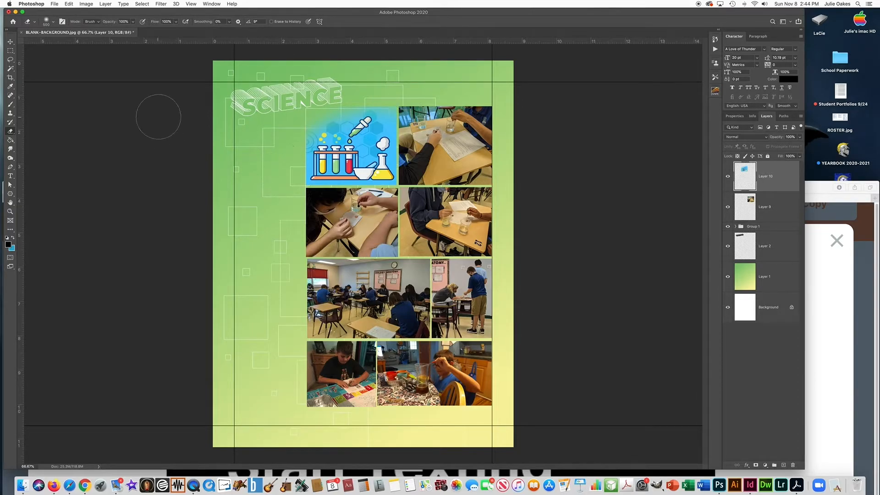
Keep the illustration layer's blend mode at Normal and shift its Cyans to hue -79 and saturation -46.
click(744, 138)
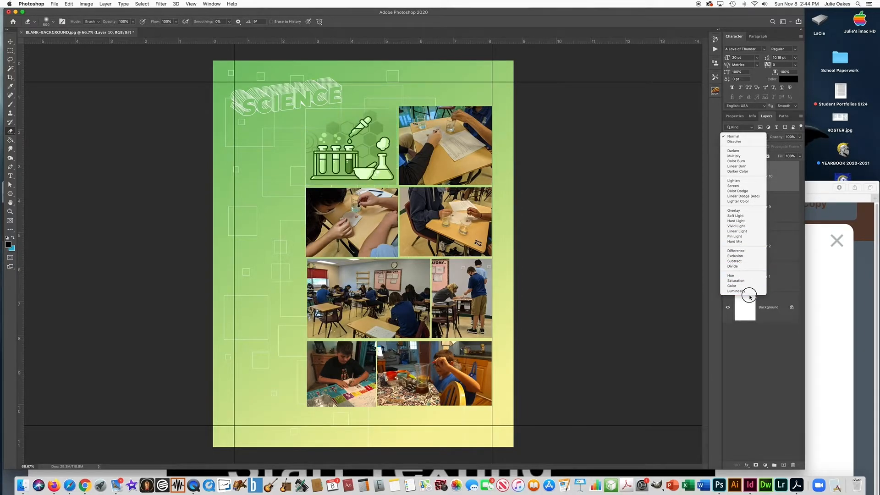
click(732, 136)
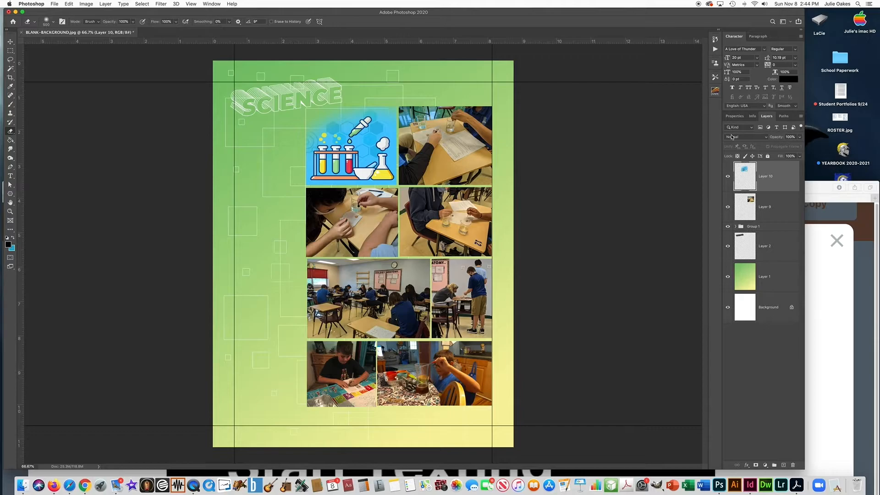
key(super+u)
drag(651, 351, 456, 232)
click(447, 257)
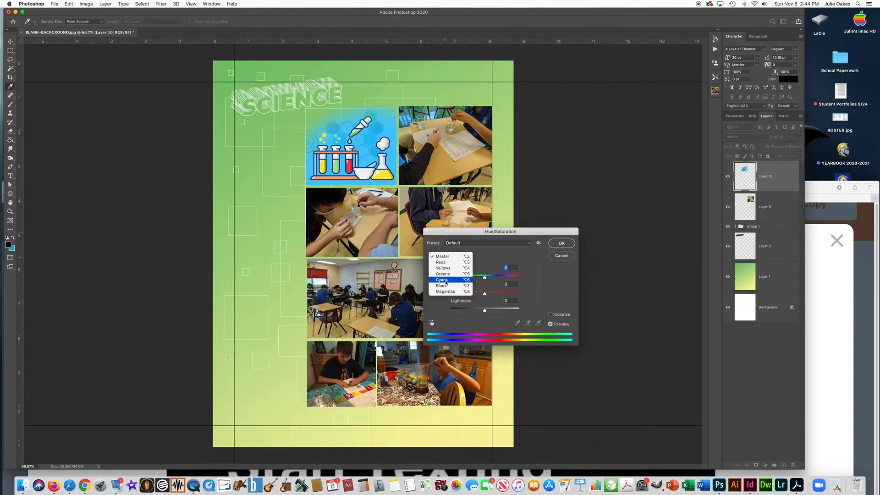
click(447, 280)
drag(485, 279, 465, 279)
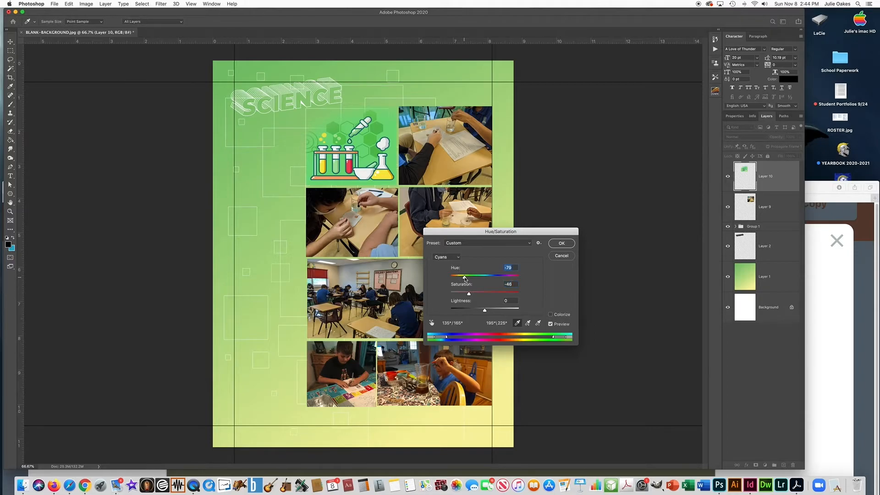
key(Return)
key(e)
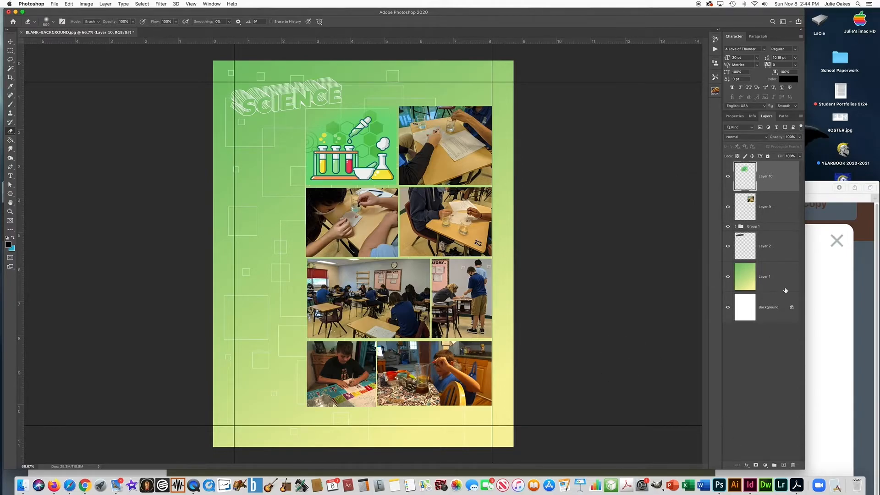
Set the SCIENCE title layer's blend mode to Normal and move the title slightly down and right onto the margin guide.
click(779, 249)
click(736, 138)
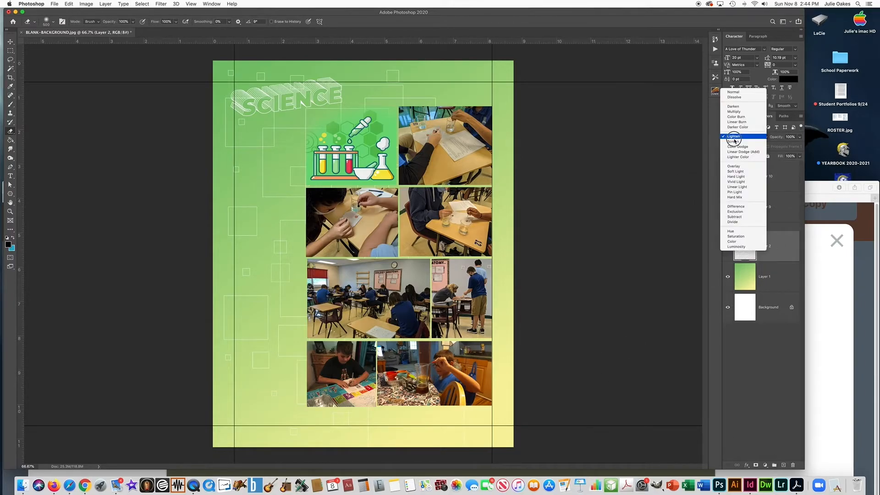
click(734, 93)
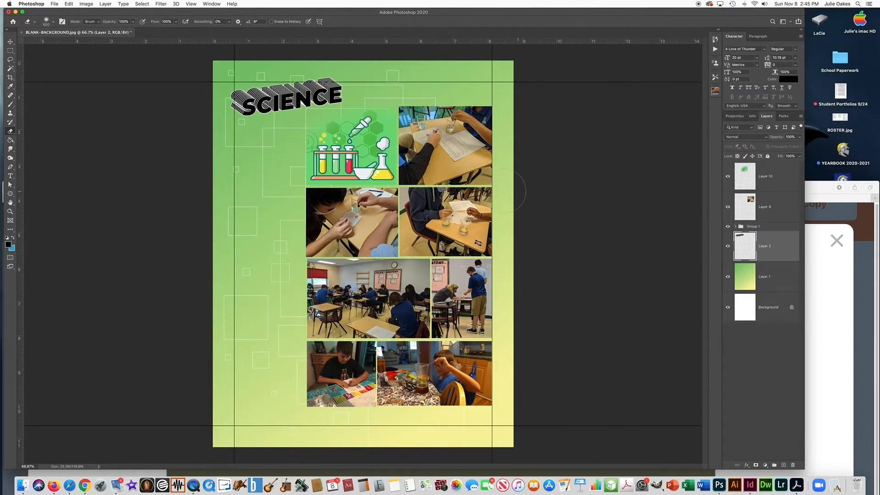
key(super+t)
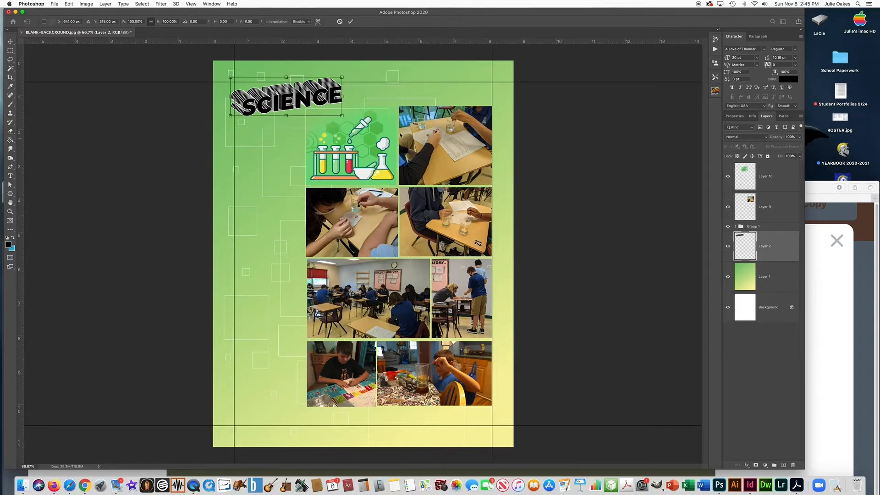
drag(312, 99, 315, 109)
key(Return)
key(e)
Colorize the SCIENCE title green with hue 151, saturation 79 and lightness 45.
key(super+u)
click(550, 314)
drag(469, 297, 504, 295)
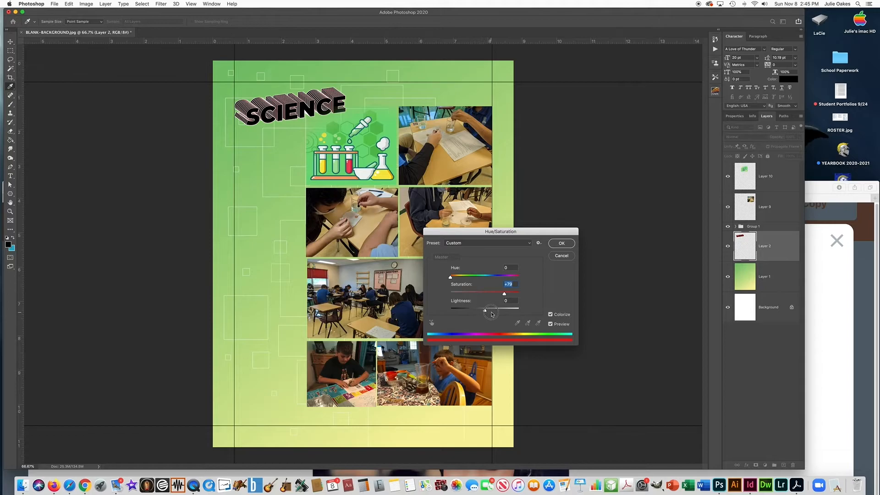
drag(486, 312, 499, 311)
drag(451, 277, 480, 278)
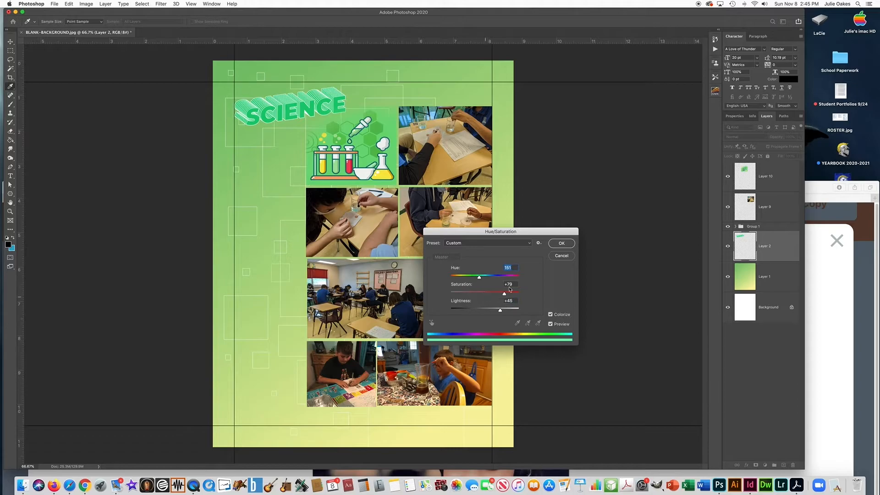
key(Return)
key(e)
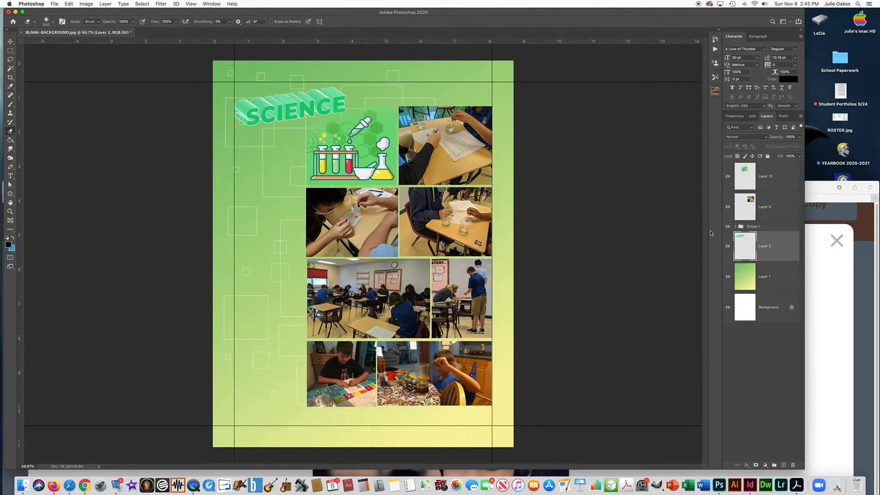
Switch to InDesign, open the recent yearbook document and go to the spread with the SCIENCE page.
click(752, 481)
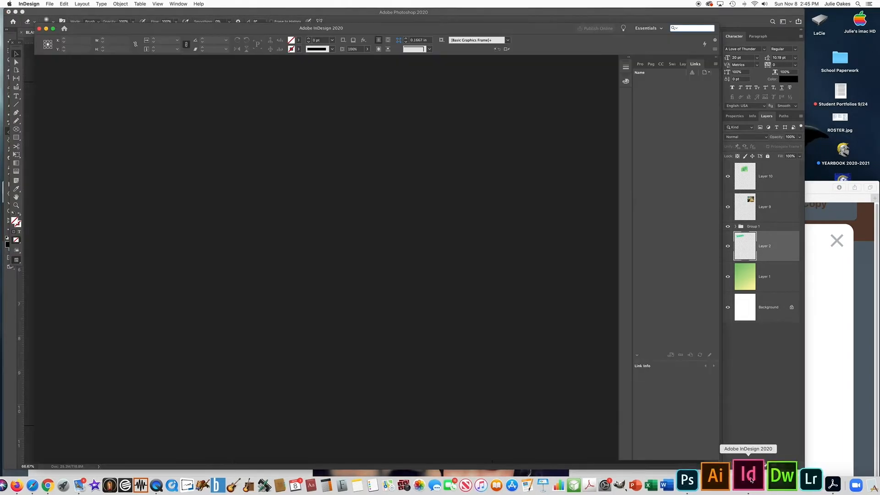
click(50, 3)
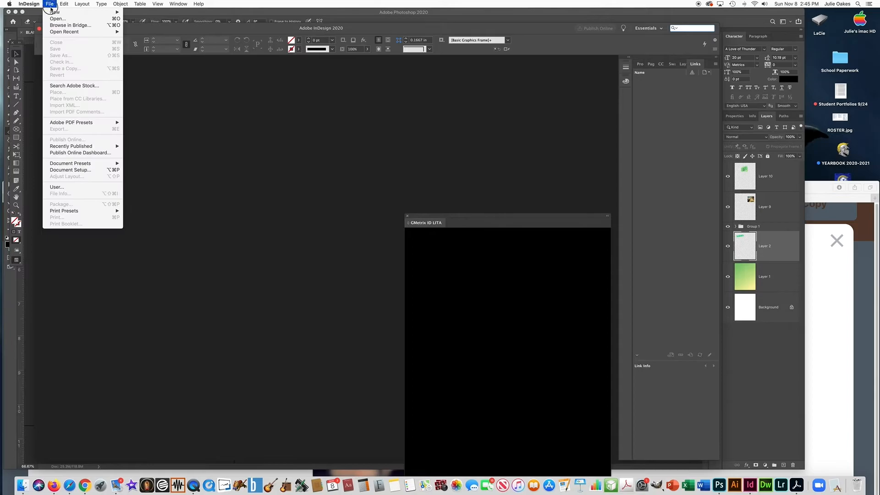
mouse_move(106, 32)
click(168, 32)
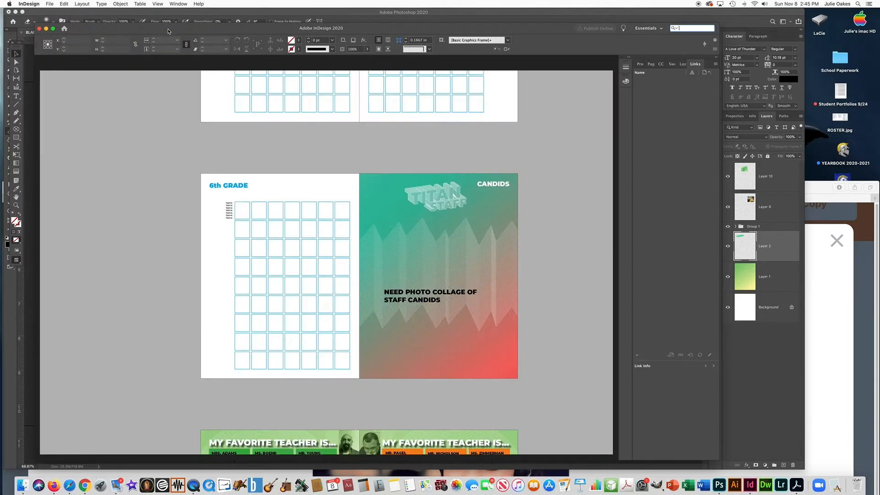
scroll(200, 161, down, 5)
scroll(200, 161, down, 10)
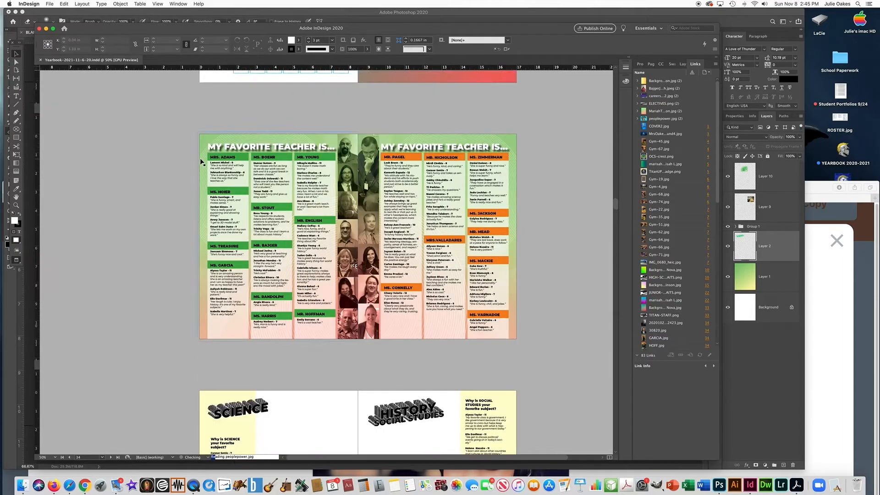
Select and copy the "Why is SCIENCE your favorite subject?" text frame on the science page.
click(16, 53)
drag(170, 284, 272, 339)
click(177, 316)
click(221, 280)
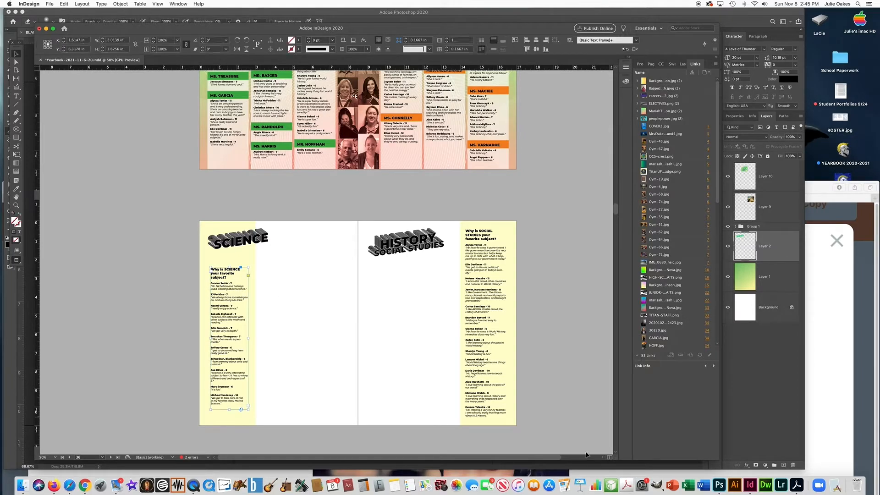
Switch back to Photoshop and place the copied quotes as a Vector Smart Object along the left margin below the title.
click(719, 484)
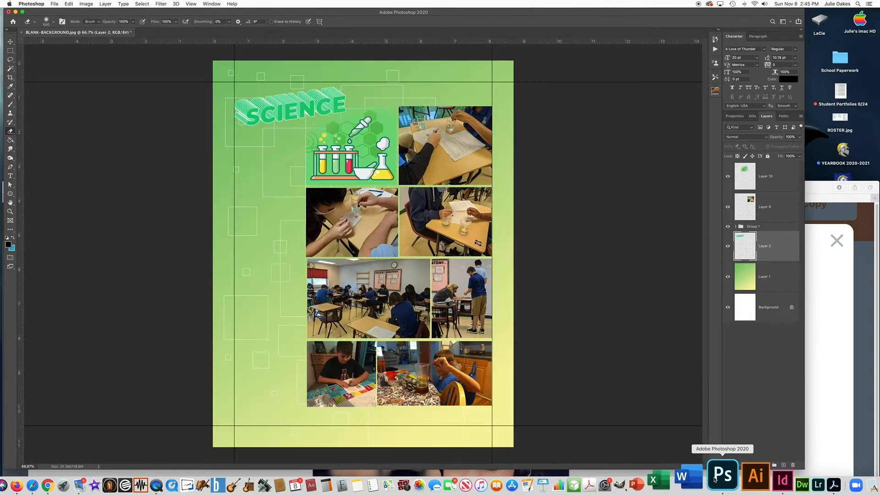
key(super+v)
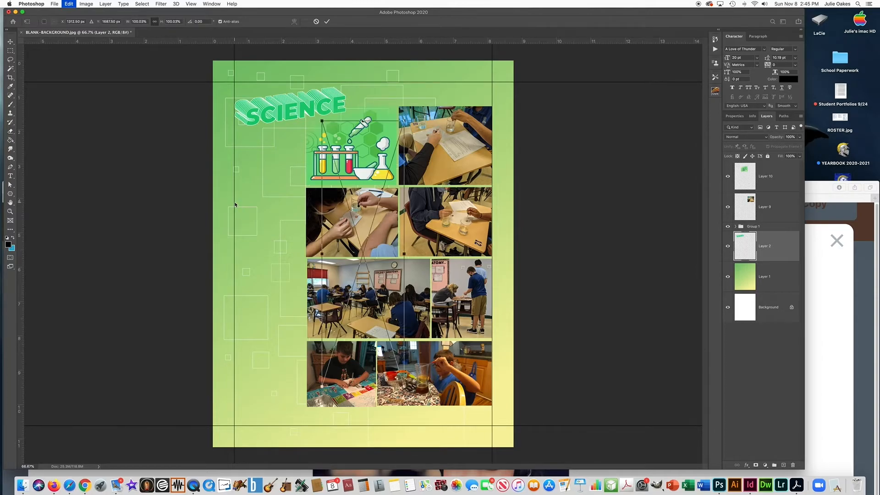
drag(353, 223, 259, 243)
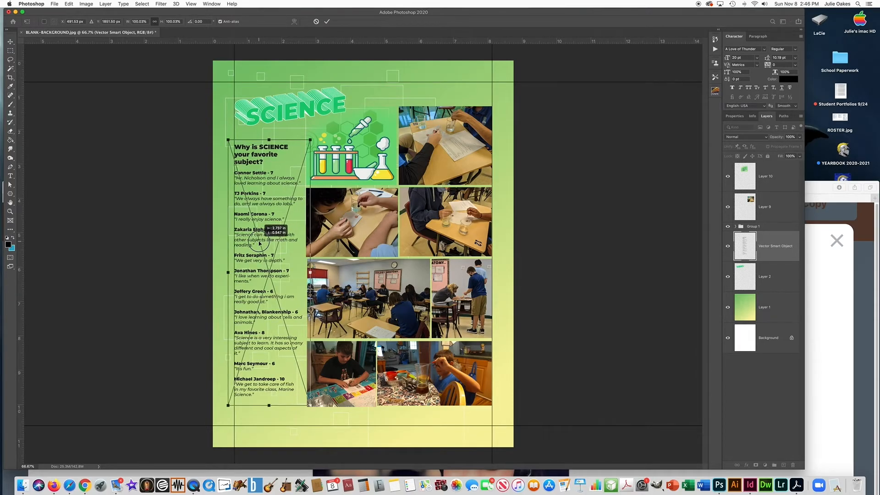
key(Return)
key(e)
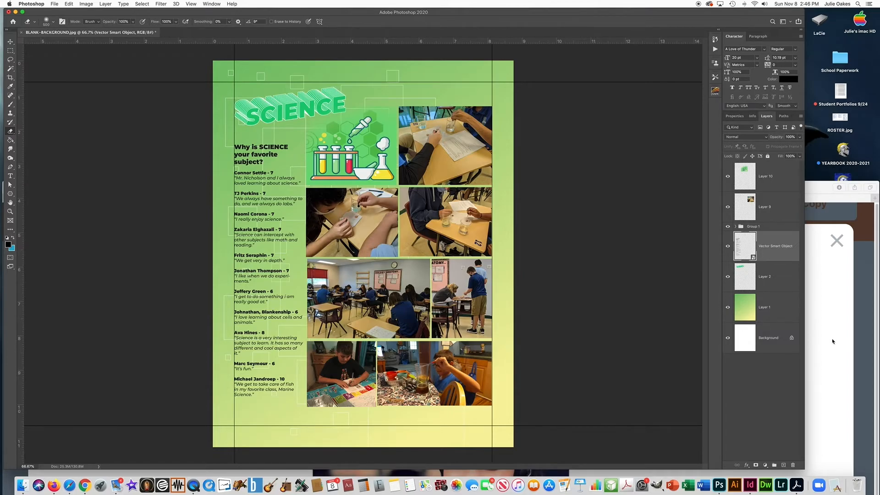
click(764, 227)
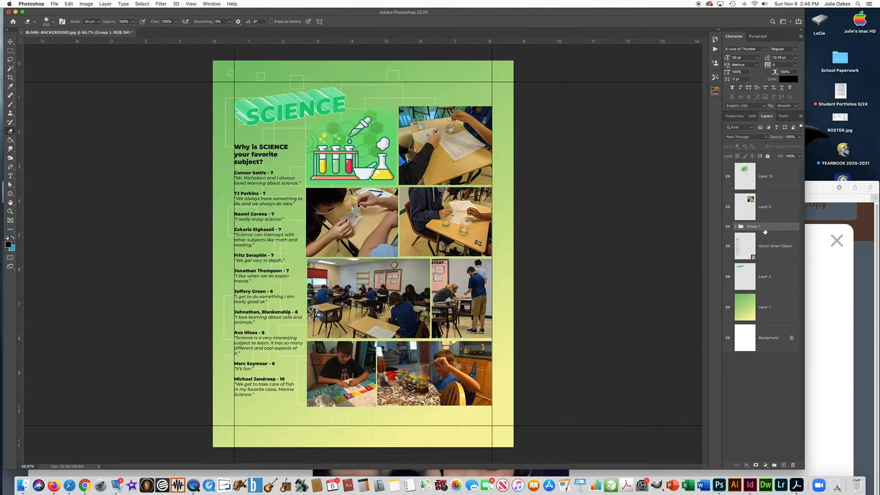
click(746, 464)
click(761, 419)
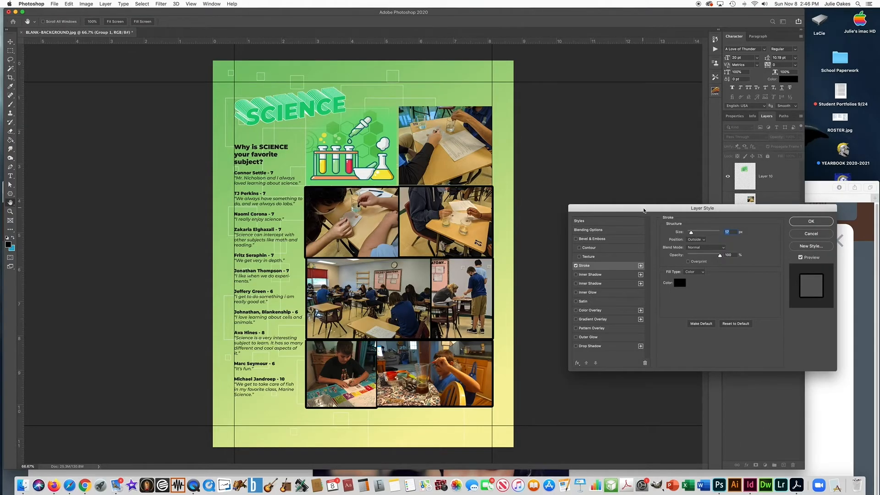
click(810, 234)
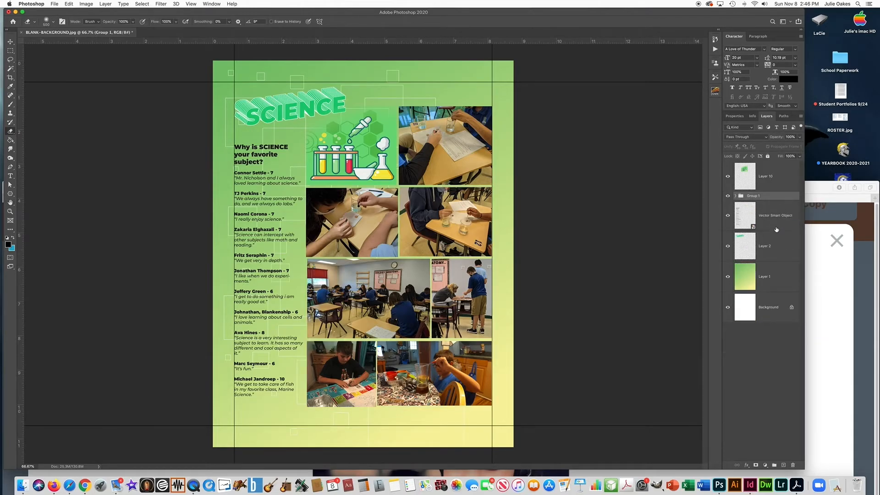
Add a 17 px outside stroke in light green #96f3b0 to the photo group Group 1.
click(747, 468)
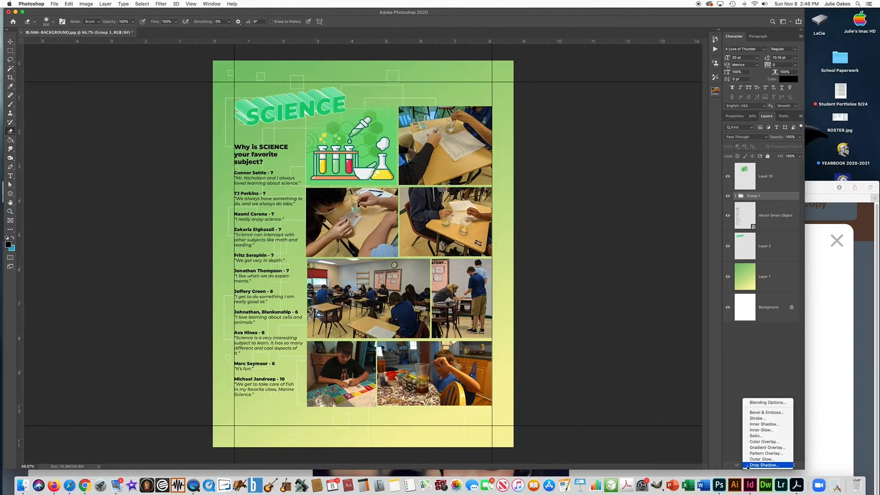
click(758, 418)
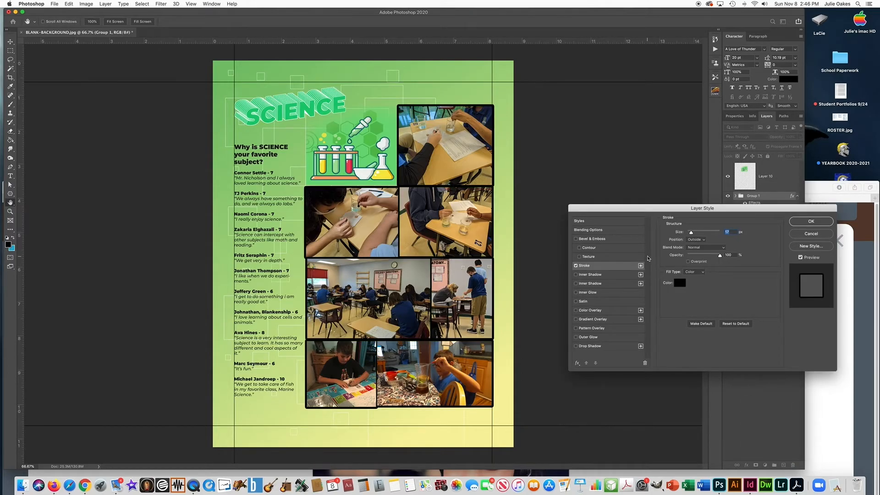
click(679, 283)
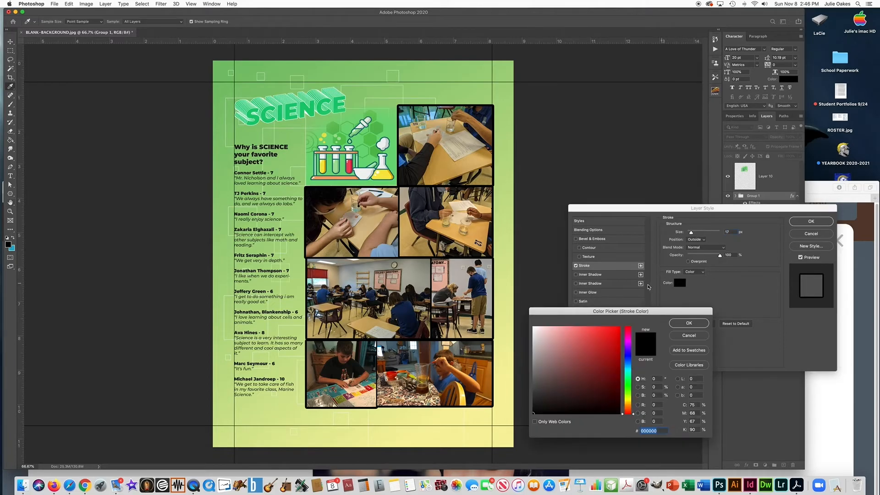
drag(602, 347, 638, 303)
drag(611, 373, 617, 371)
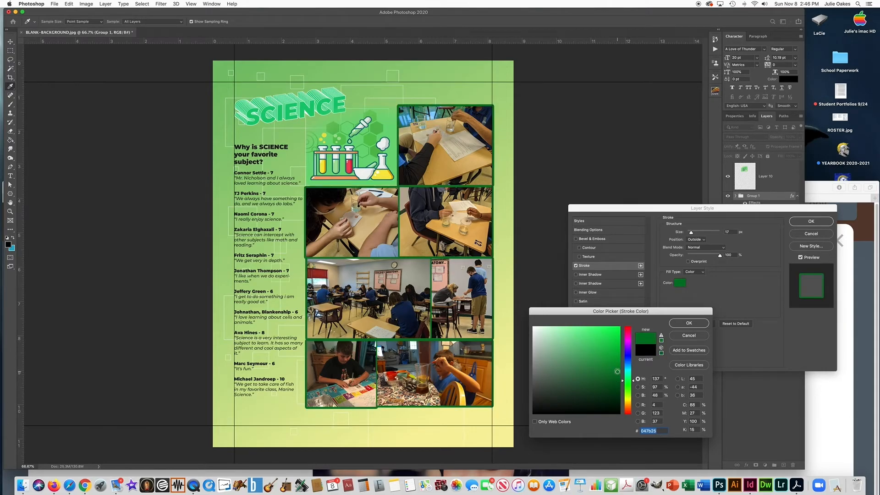
click(567, 330)
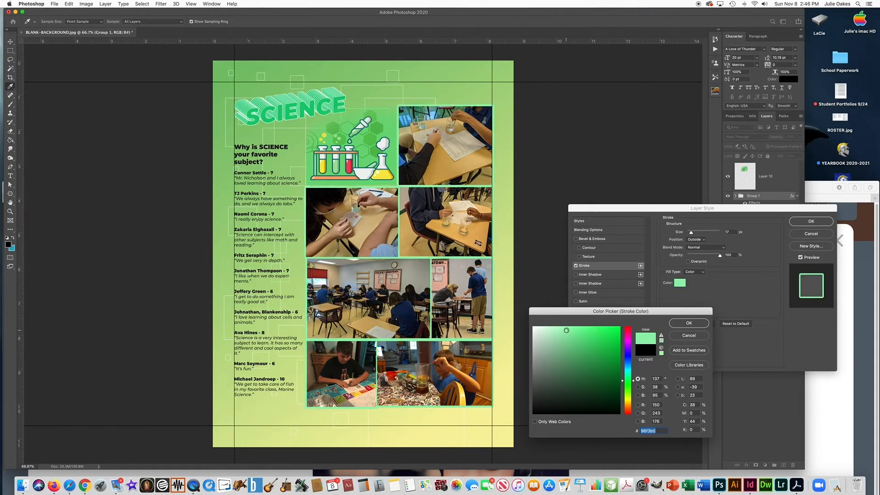
click(688, 323)
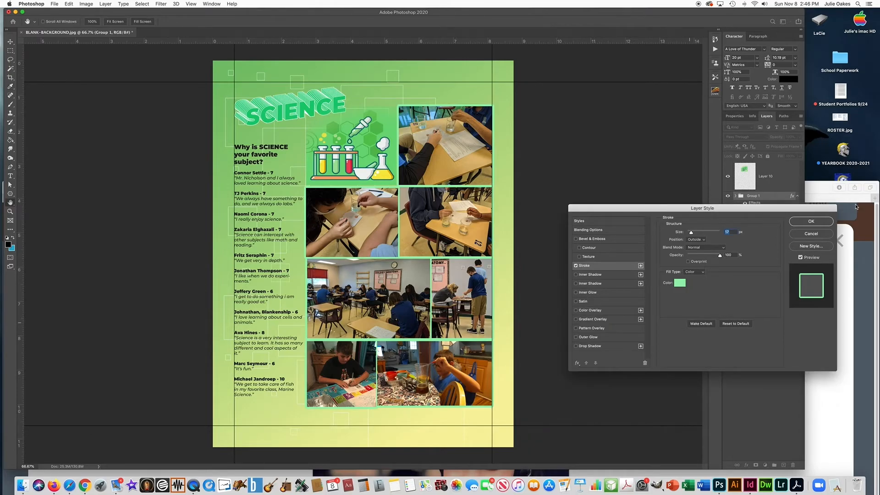
click(803, 221)
Marquee-select a narrow vertical strip overlapping the photos' left edge and delete that strip from the left photo in the bottom group.
click(11, 51)
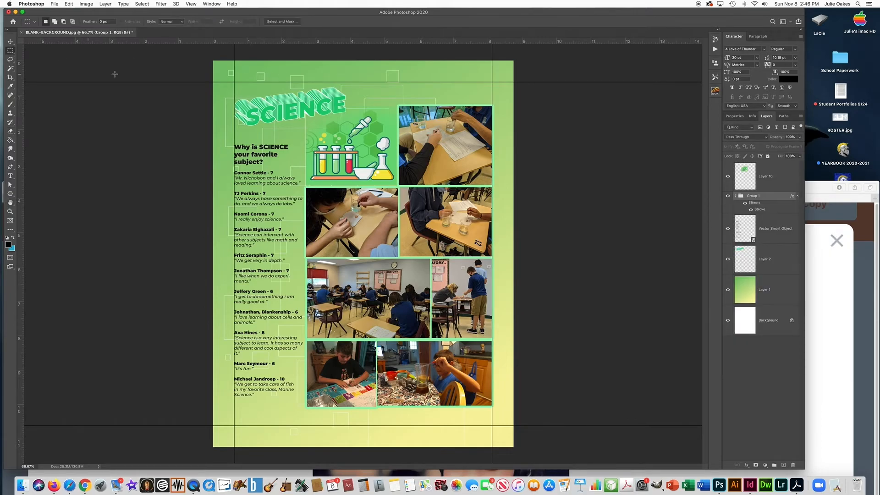
drag(284, 77, 309, 447)
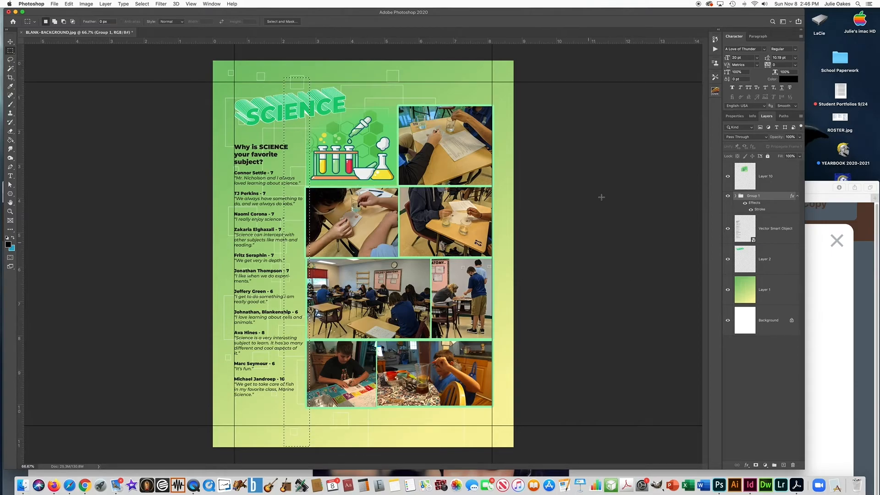
click(735, 195)
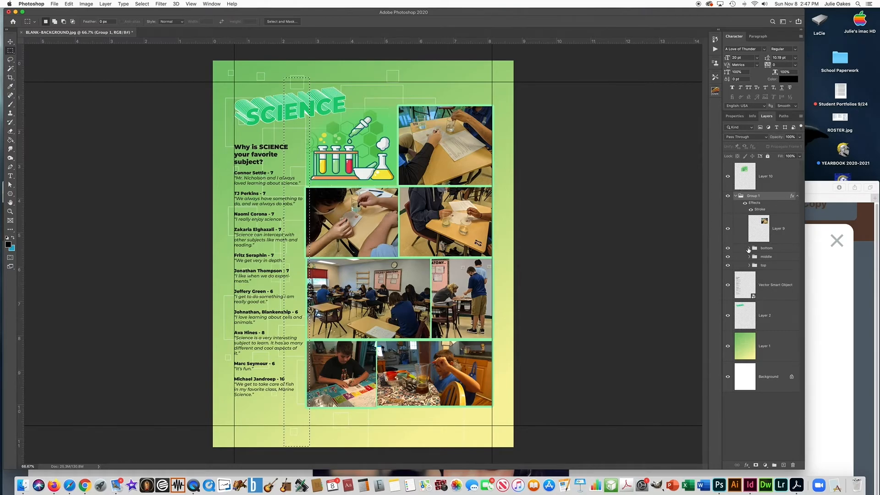
click(748, 249)
click(750, 248)
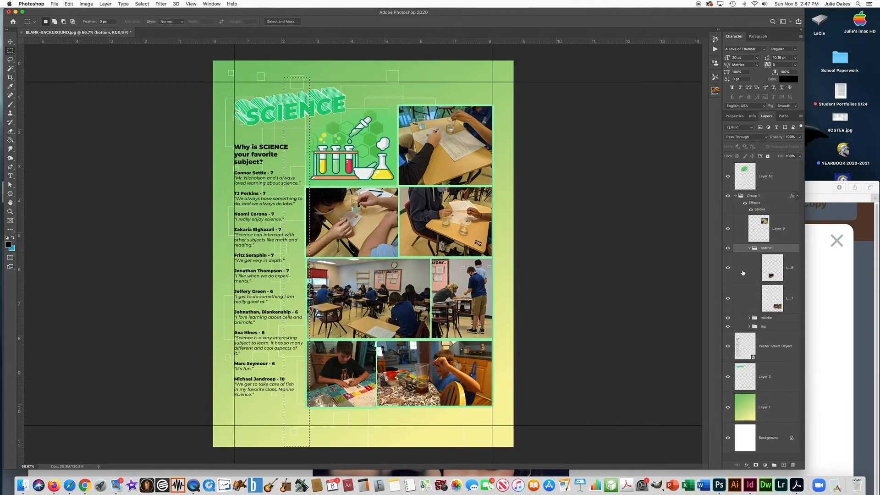
click(728, 269)
click(728, 268)
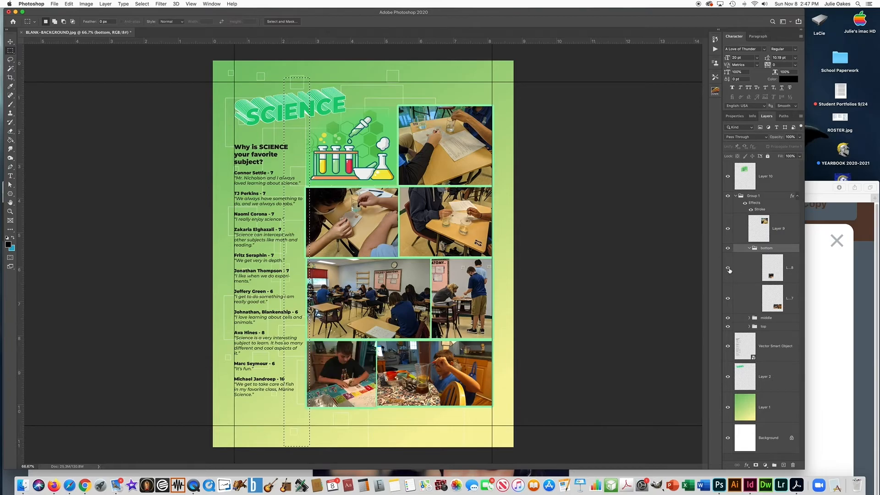
click(745, 266)
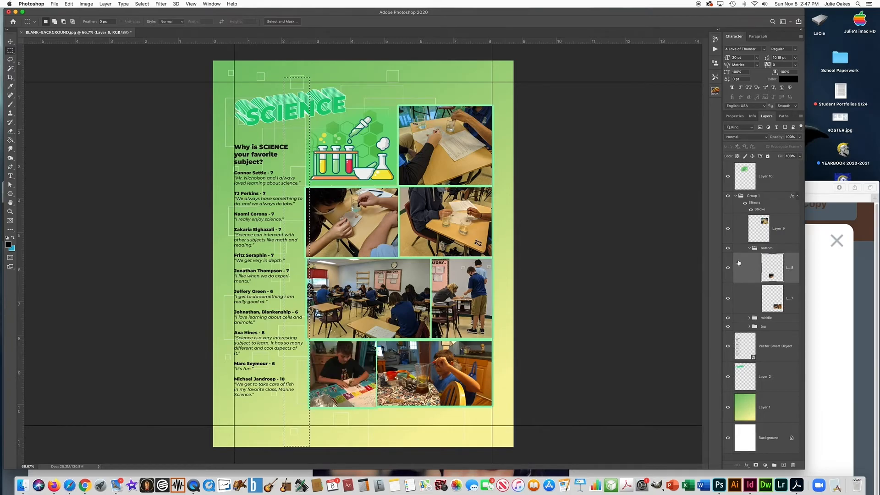
Trim the left edge of the wide classroom photo in the middle group using the same strip selection.
click(749, 247)
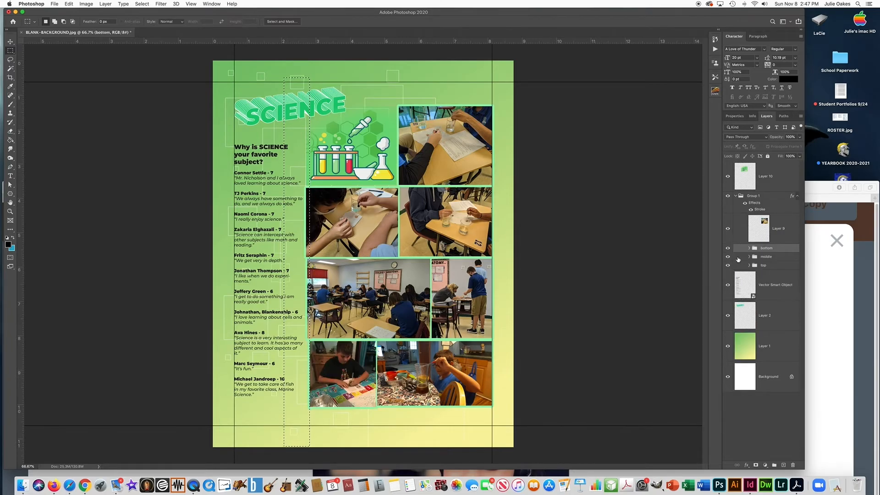
click(749, 256)
click(727, 307)
click(728, 307)
click(788, 307)
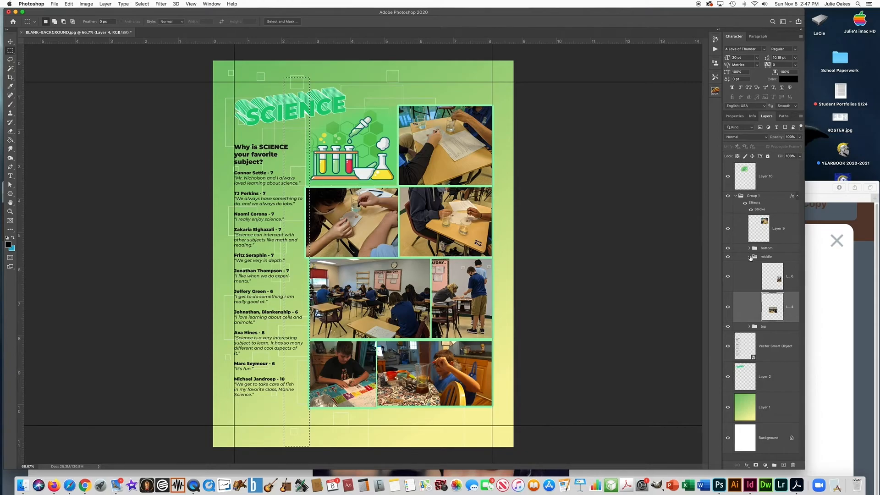
Trim the left edges of the left photo in the top group and the chemistry illustration with the same selection.
click(749, 256)
click(748, 265)
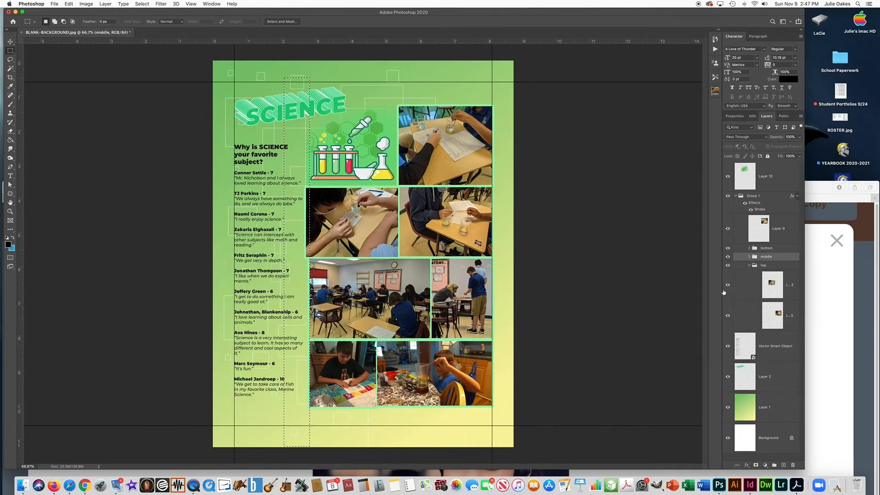
click(789, 288)
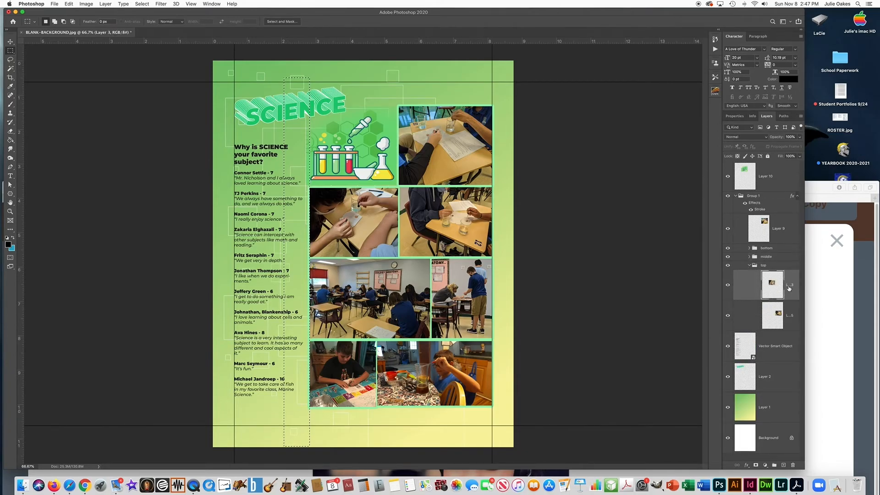
click(769, 177)
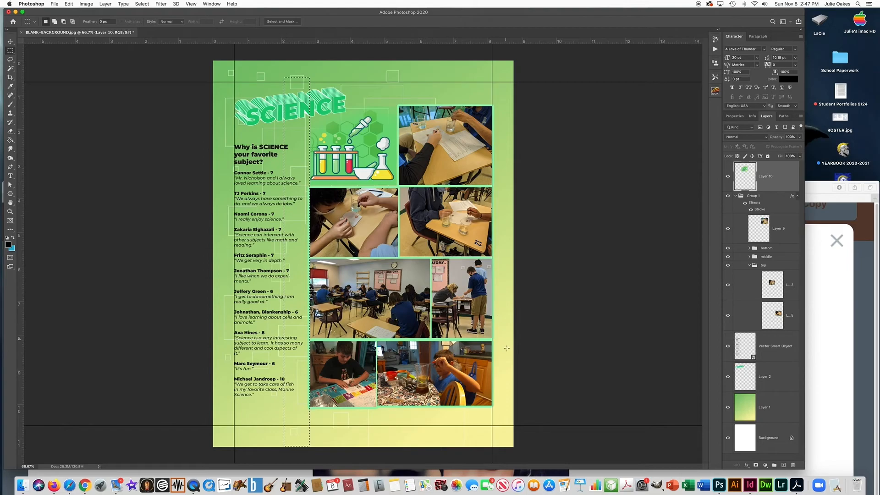
Select a thin horizontal strip below the bottom photo row, trim the lower edge of its left photo and collapse Group 1.
drag(508, 413, 274, 406)
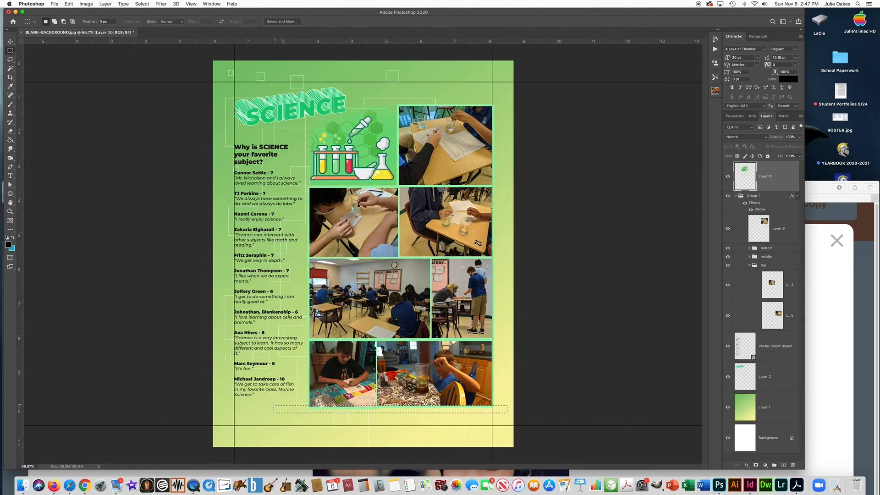
click(749, 248)
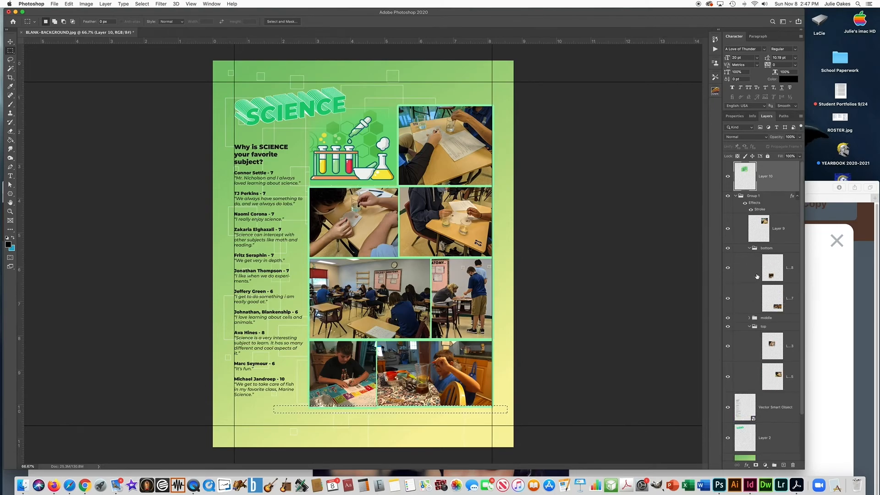
click(786, 268)
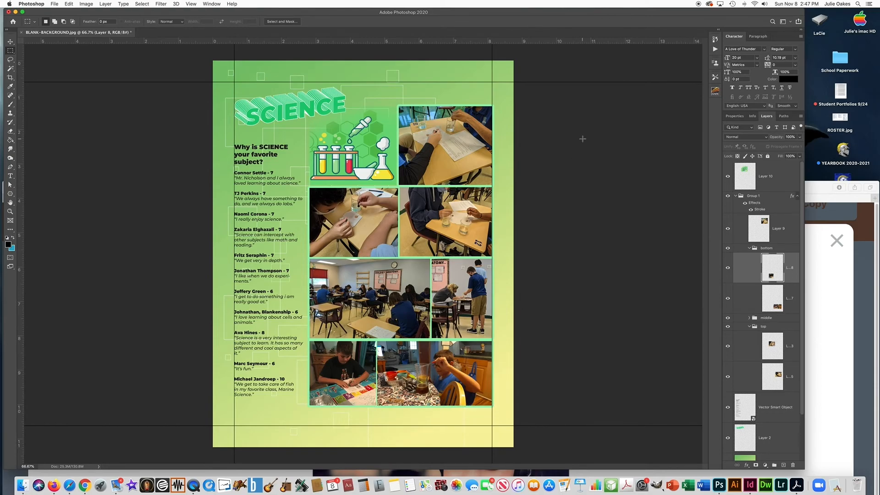
click(735, 196)
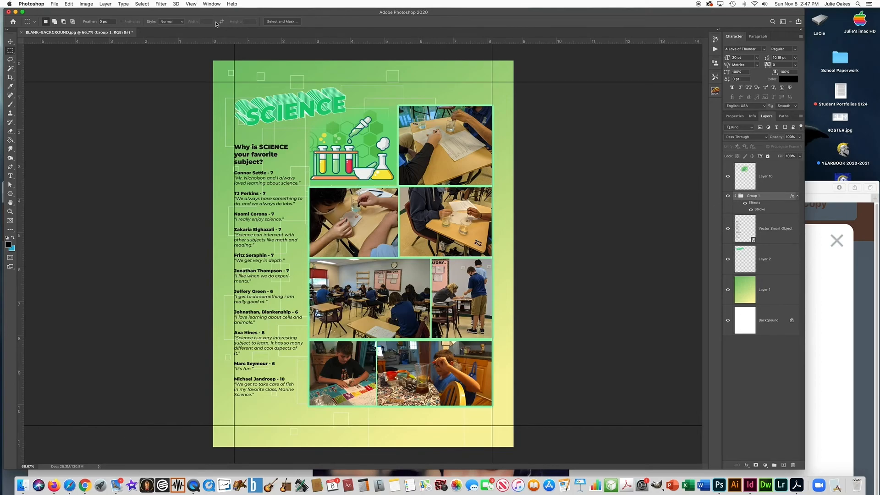
Hide the guides and save the page to the Desktop in layered Photoshop format, named "Science-" plus the teacher's name.
key(super+semicolon)
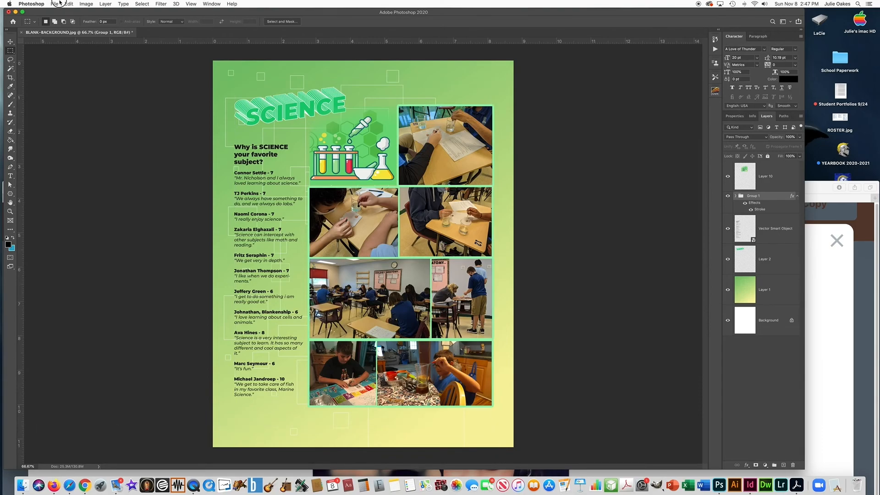
click(59, 4)
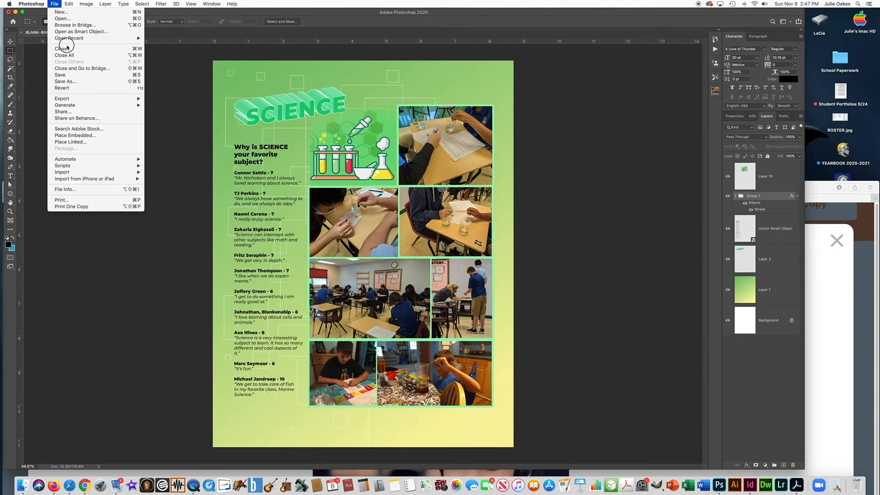
click(73, 77)
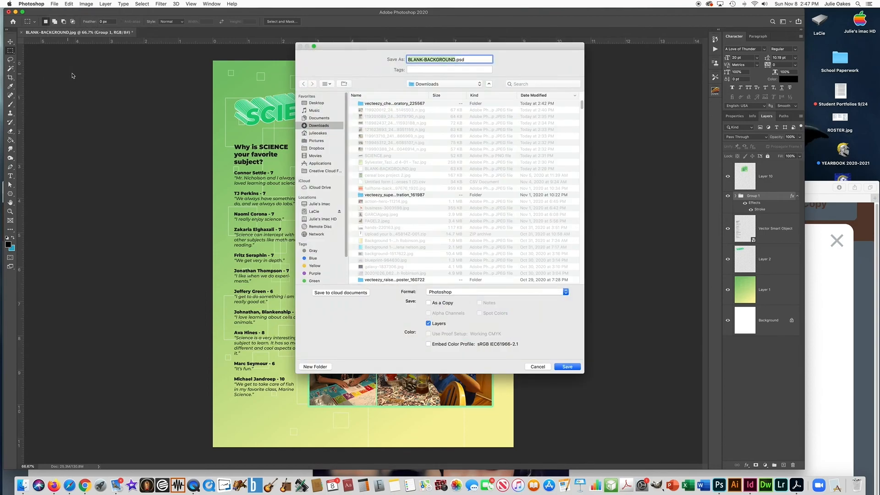
text(Science-Mrs. Oakes)
click(320, 104)
click(569, 366)
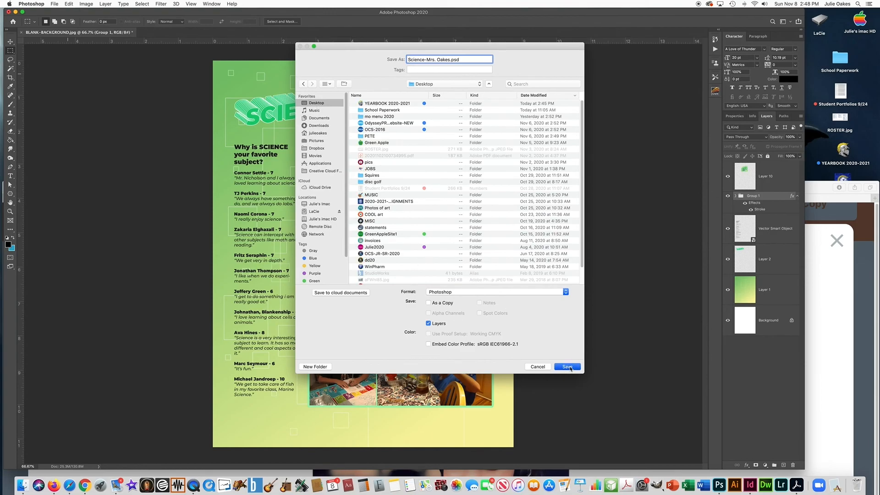
click(522, 239)
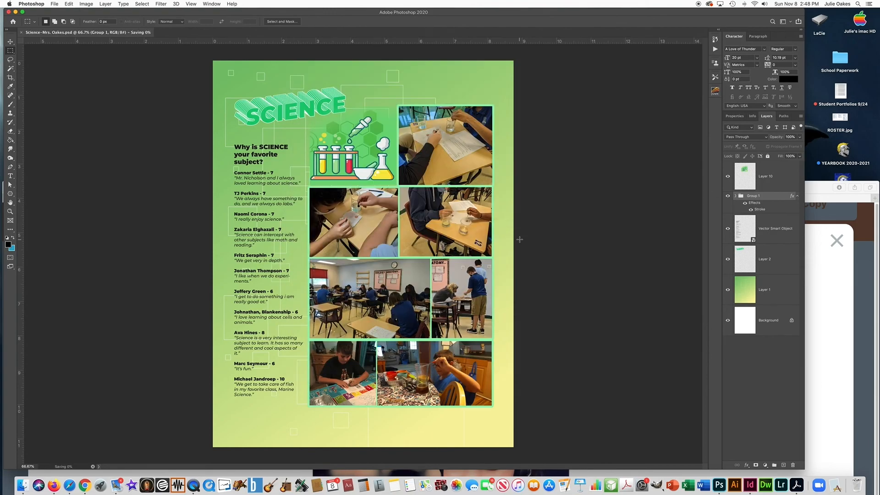
Save a JPEG copy of the page to the Desktop under the same file name.
click(56, 3)
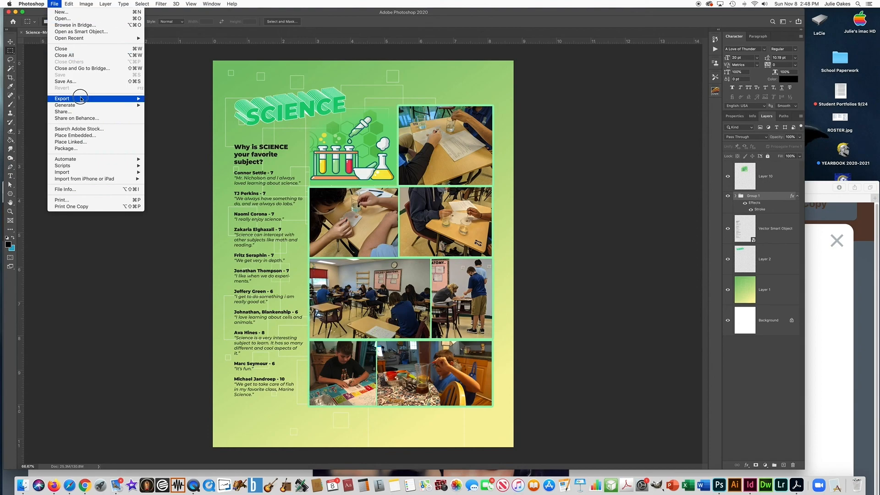
click(75, 79)
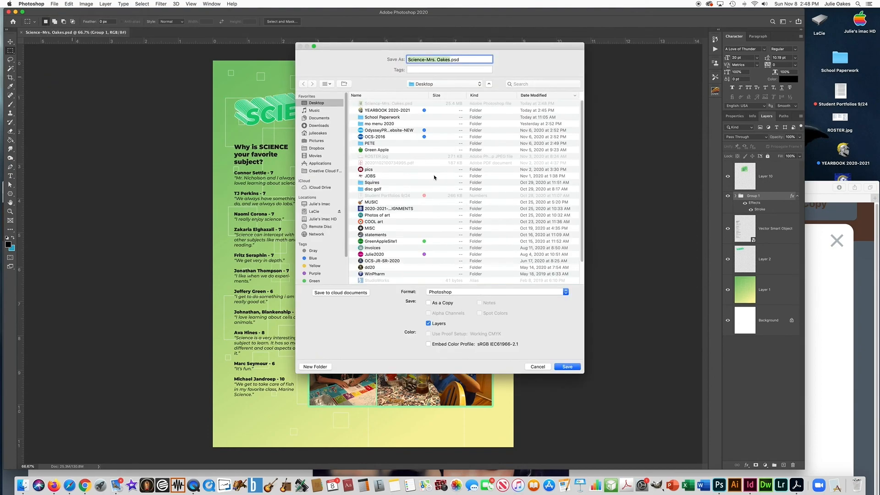
click(462, 293)
click(459, 335)
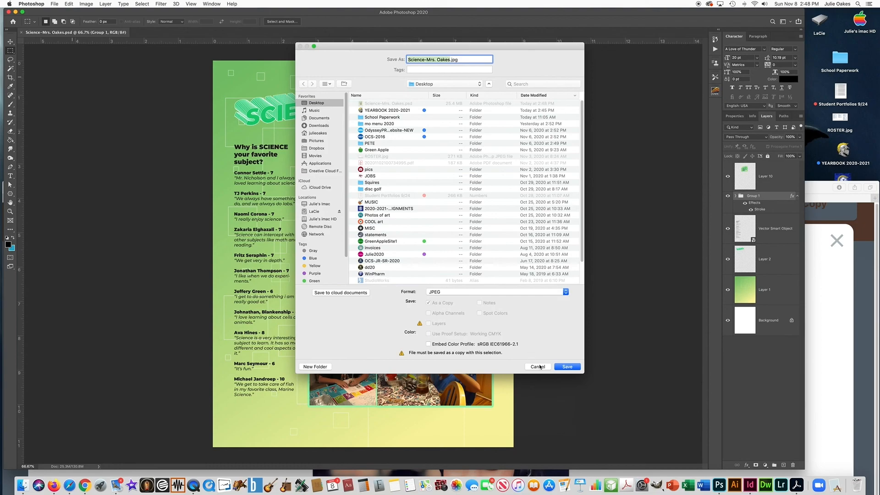
click(568, 366)
click(473, 219)
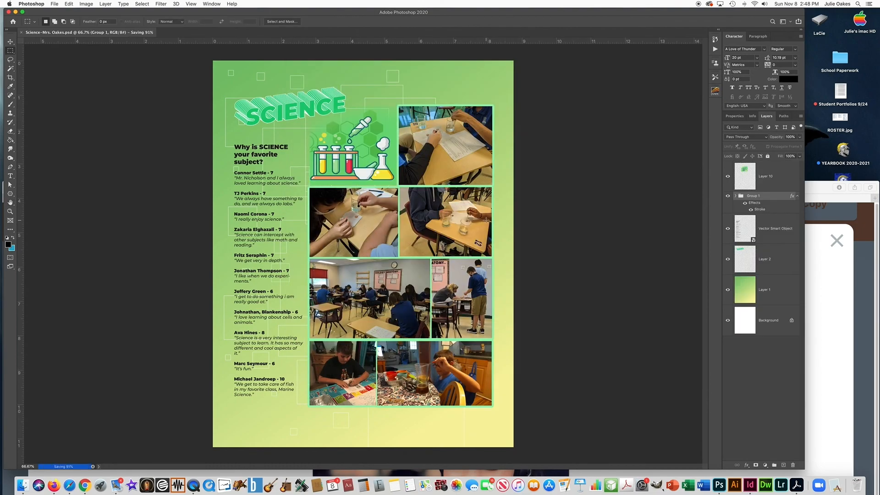